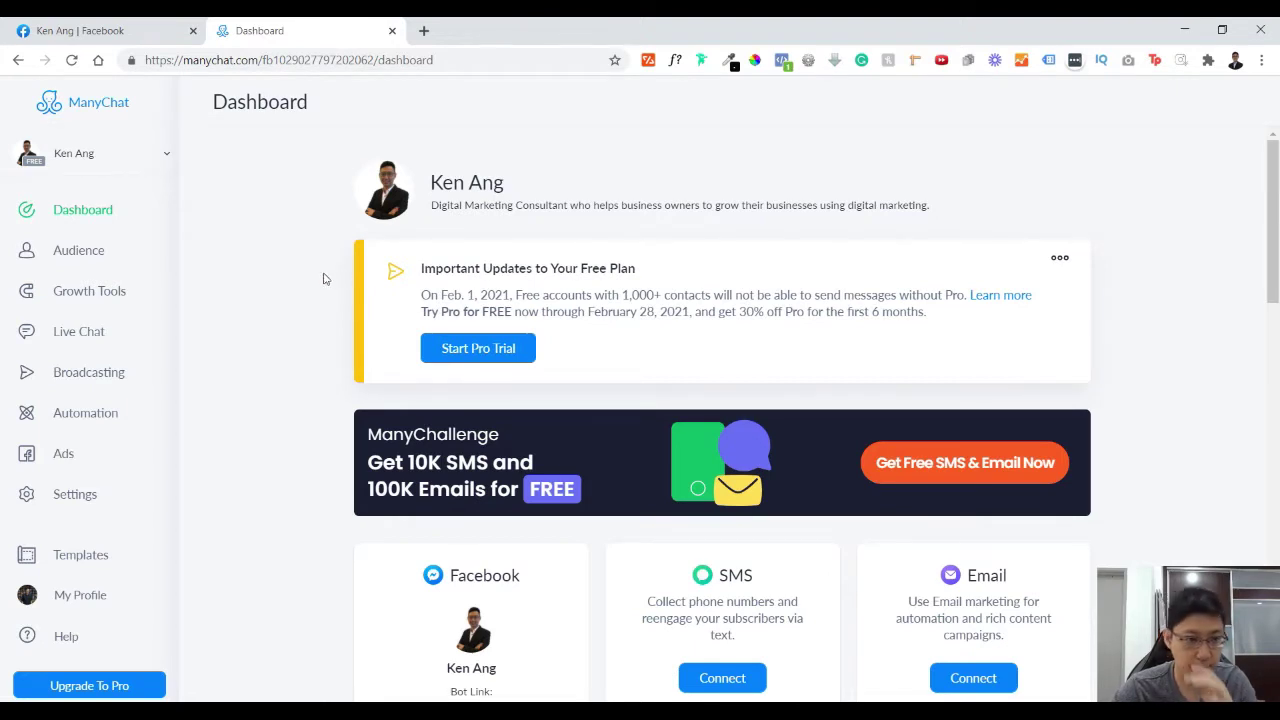
- Create a new Facebook Comments 2.0 growth tool named 'Post Message Test'
click(96, 299)
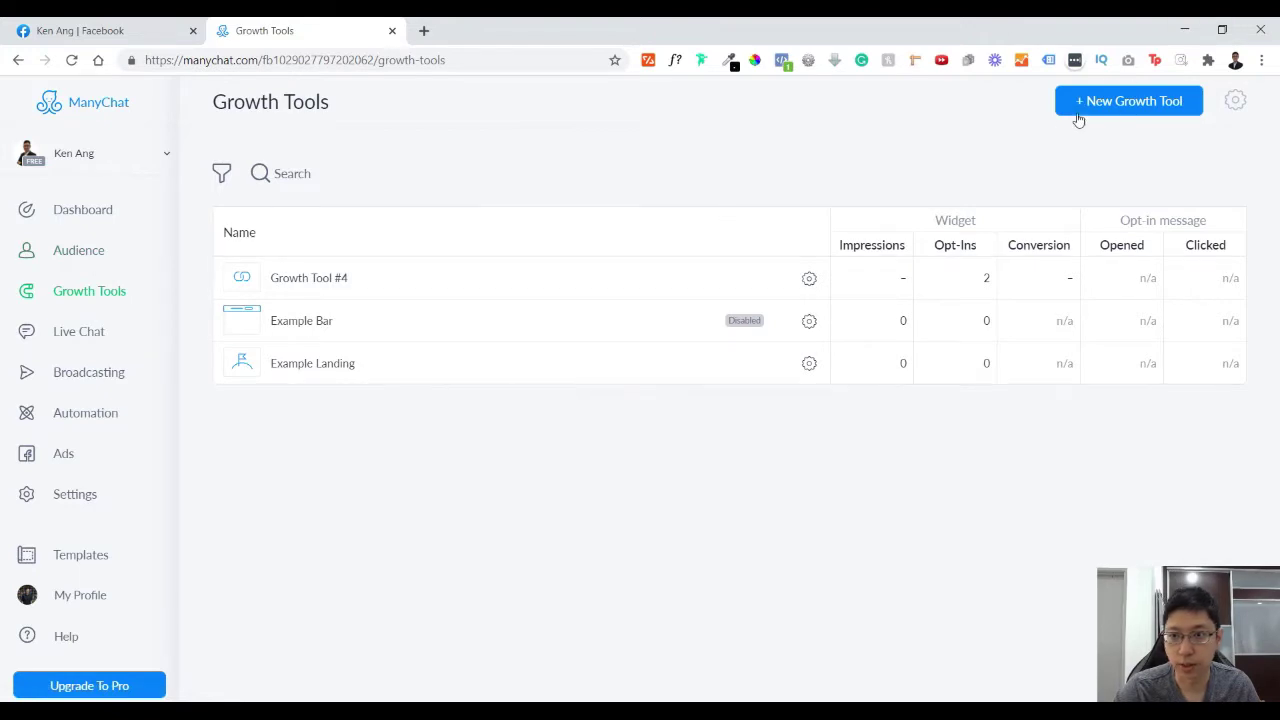
click(1117, 100)
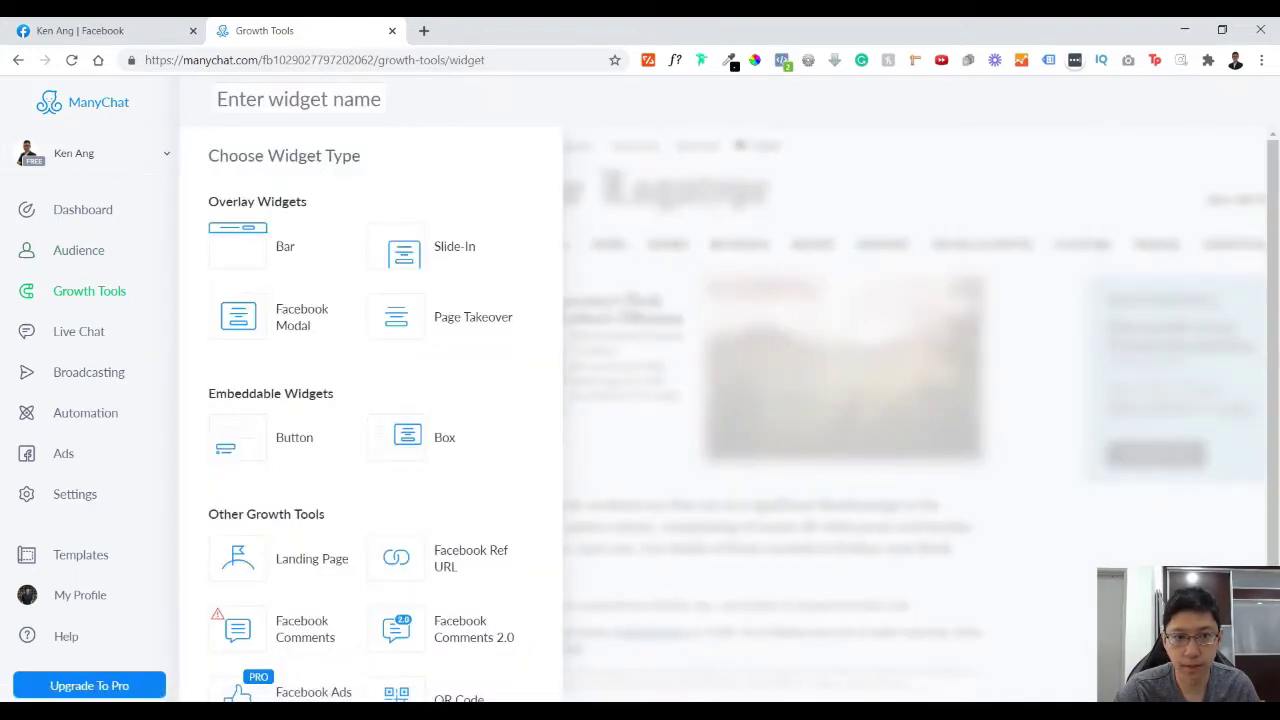
text(Post Message Test)
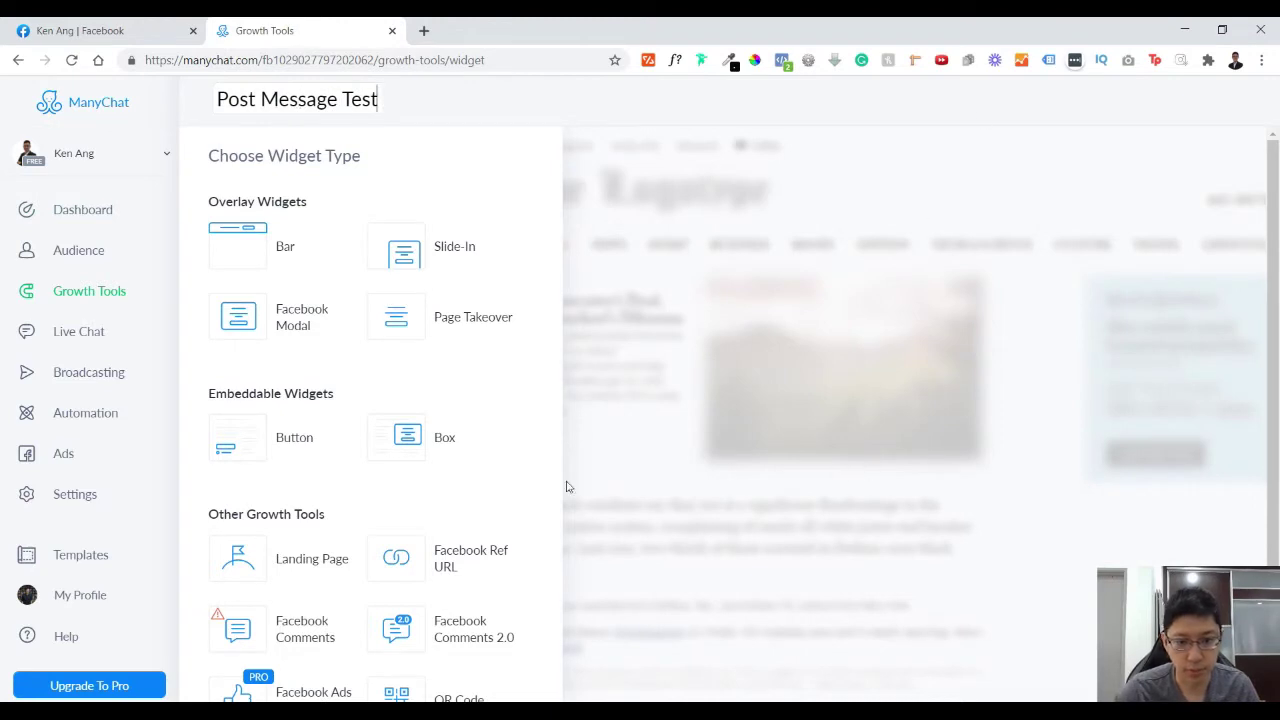
scroll(456, 471, down, 1)
scroll(456, 471, down, 2)
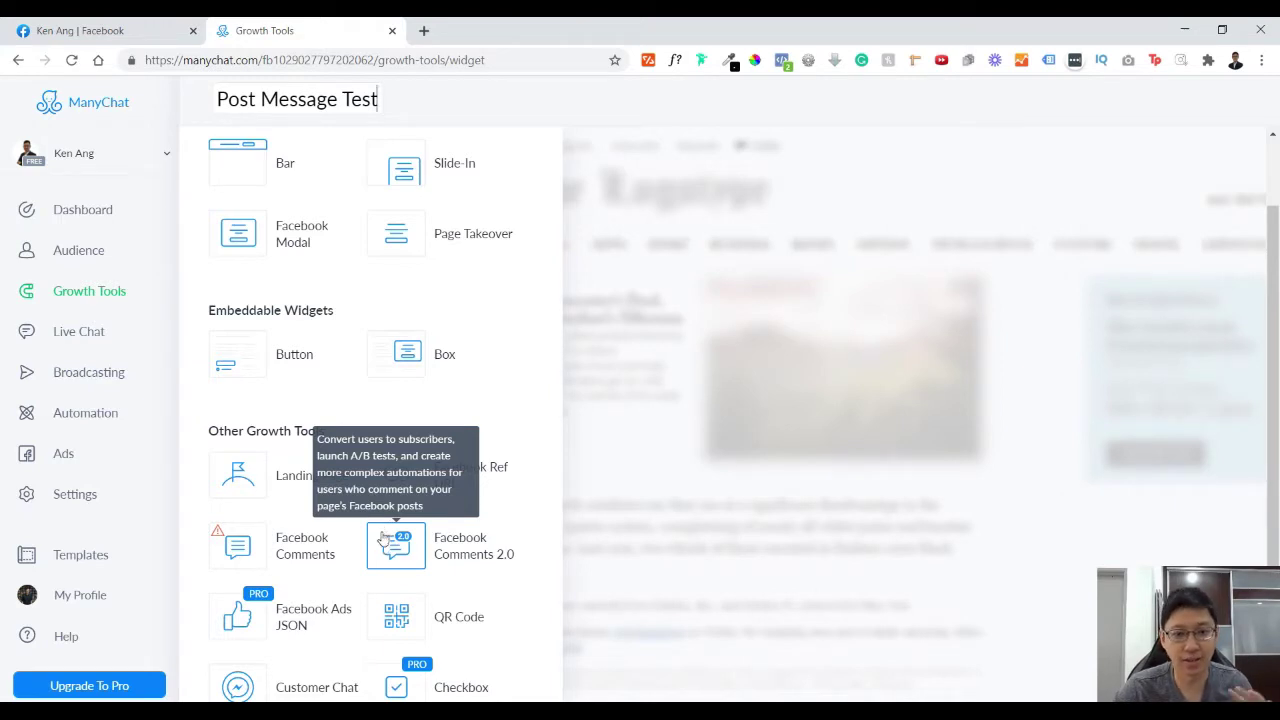
click(403, 552)
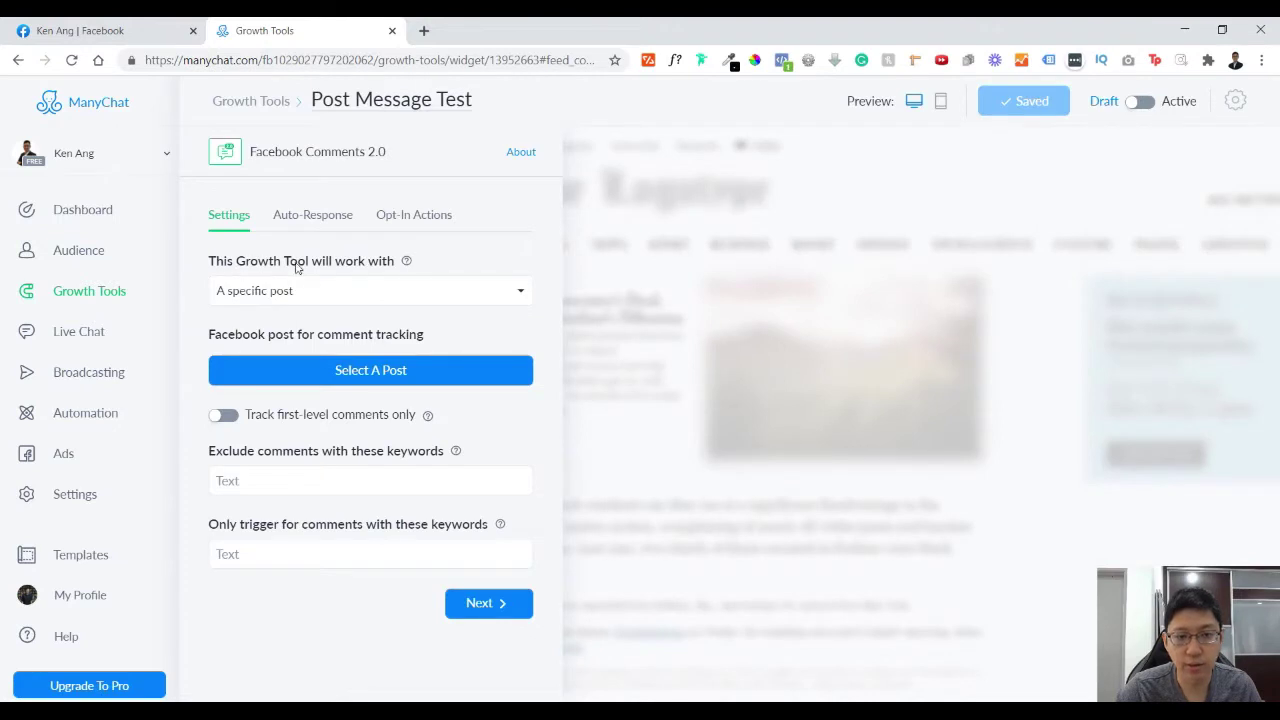
- Keep the tool's post scope set to 'A specific post'
click(365, 290)
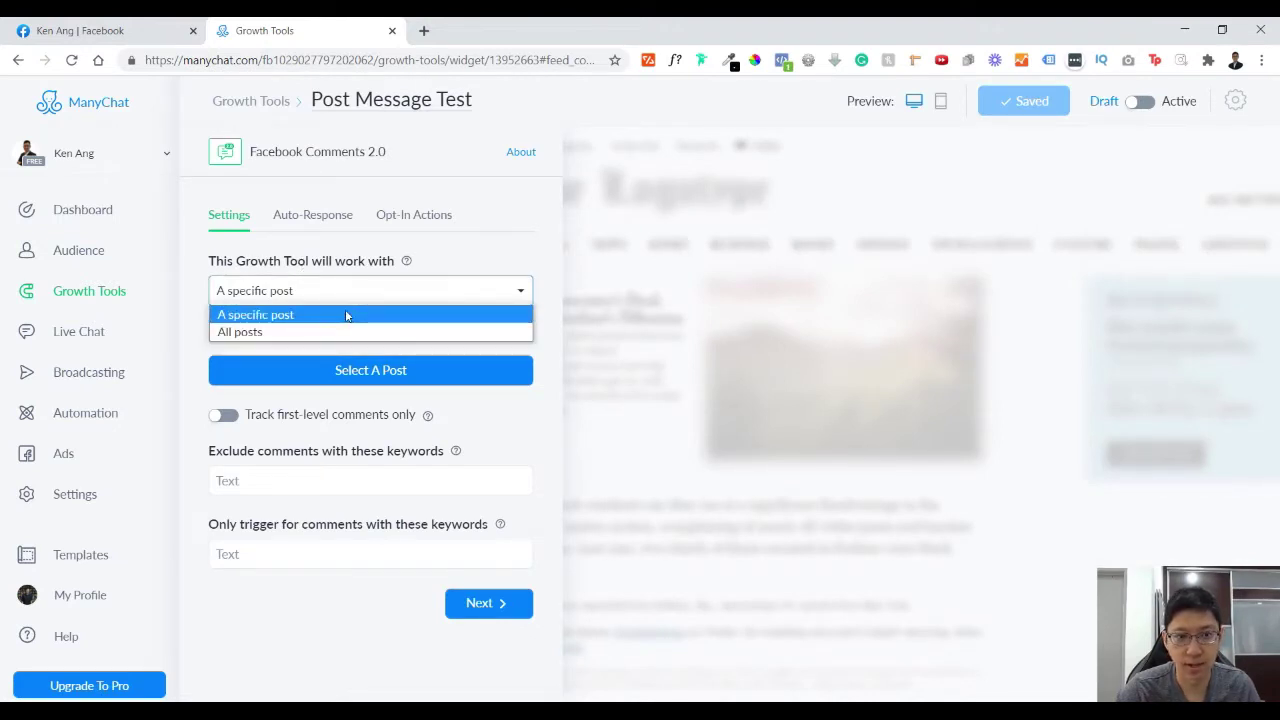
click(505, 197)
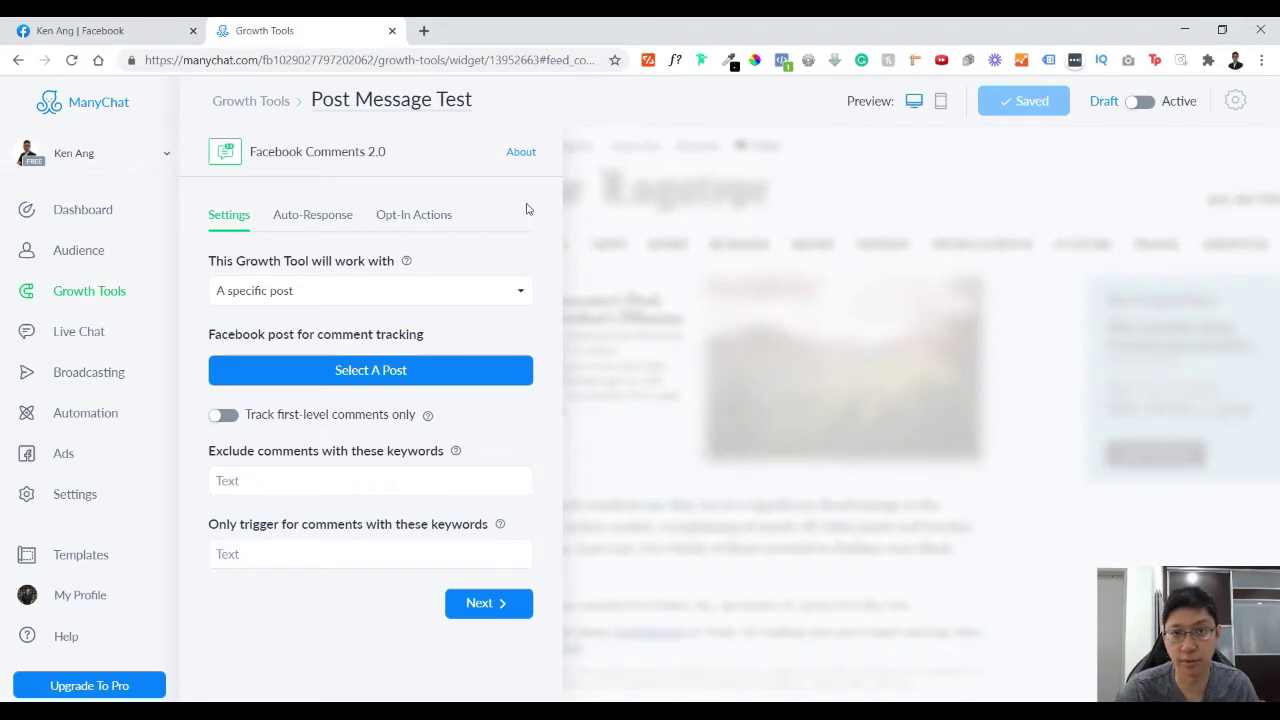
click(401, 298)
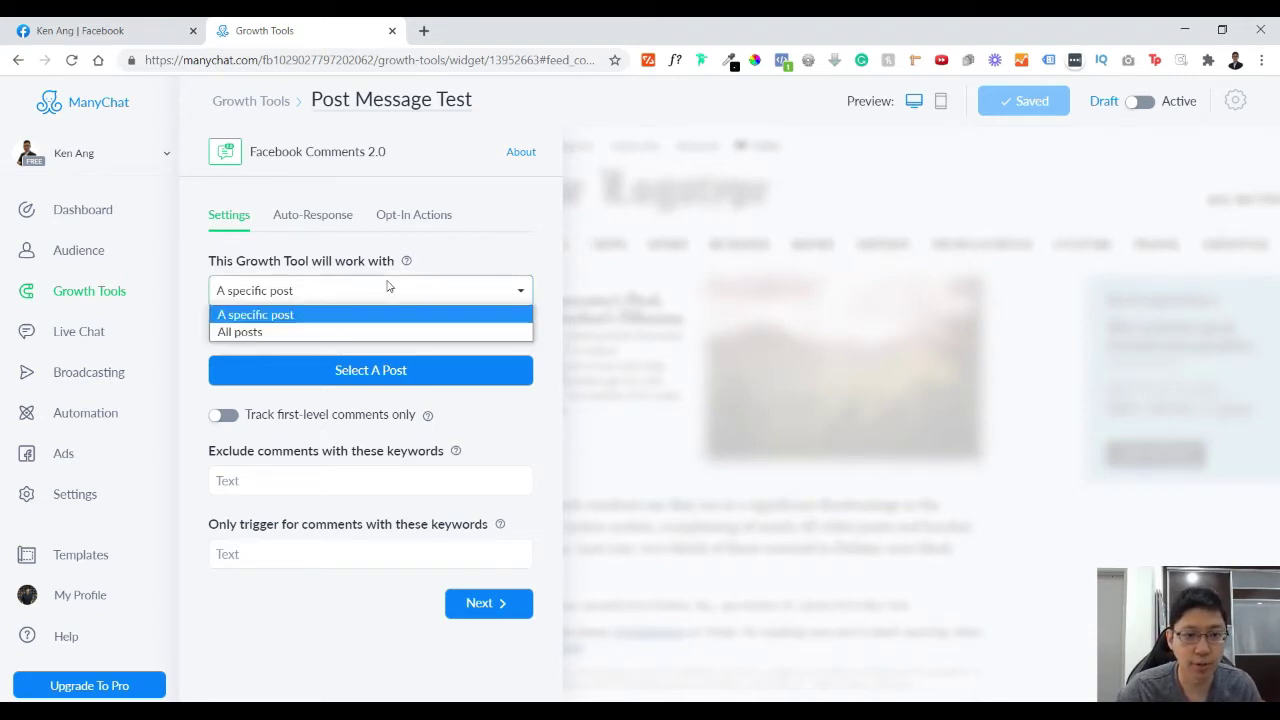
click(377, 314)
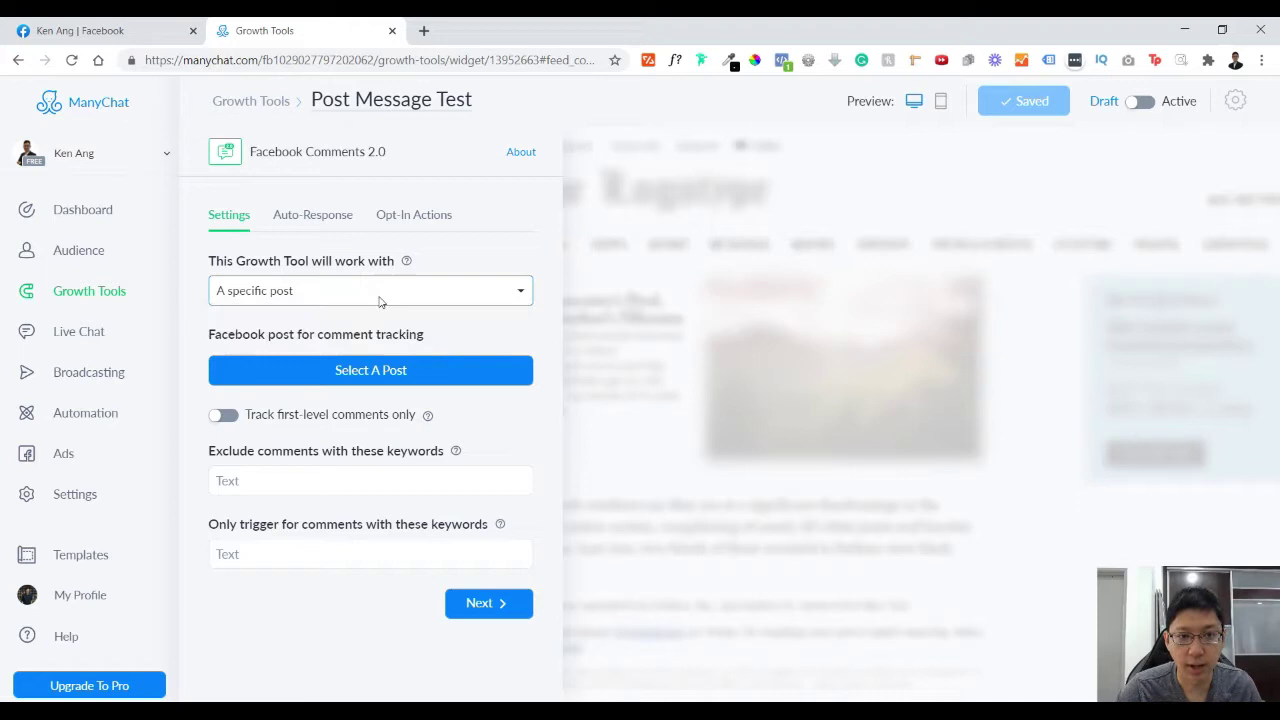
- Review the Auto-Response and Opt-In Actions tabs, then return to Settings
click(342, 224)
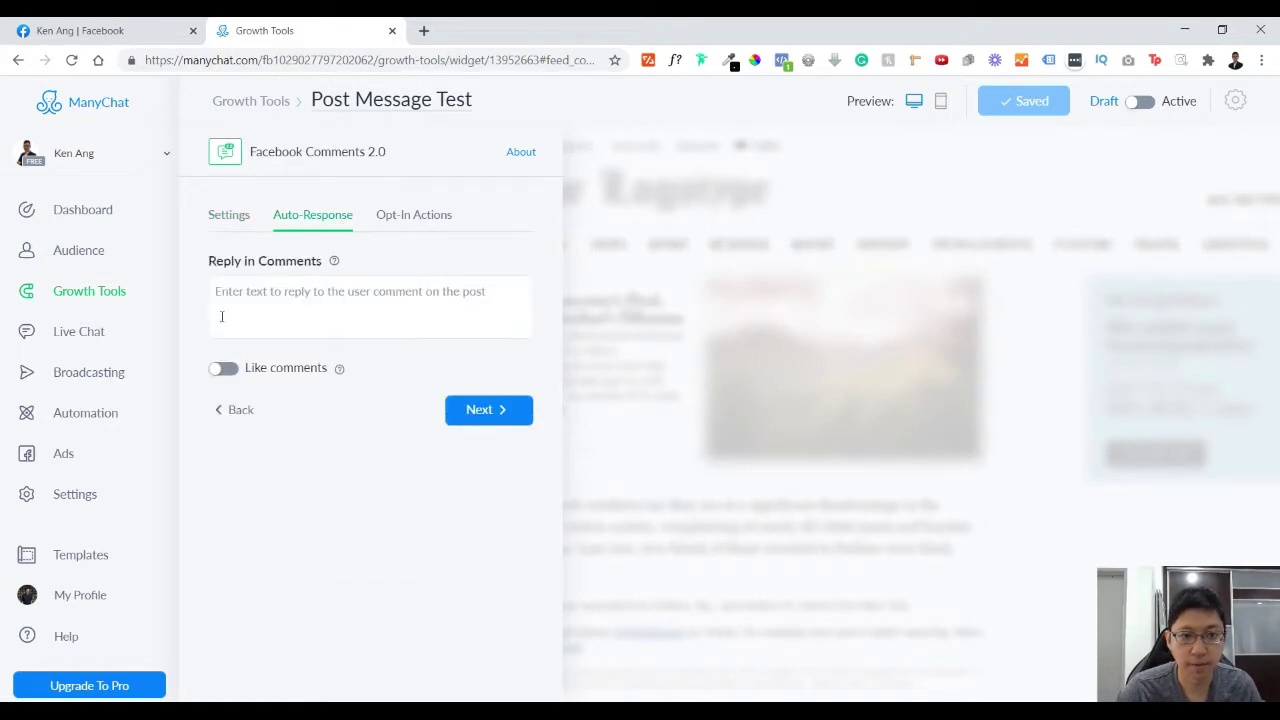
click(411, 214)
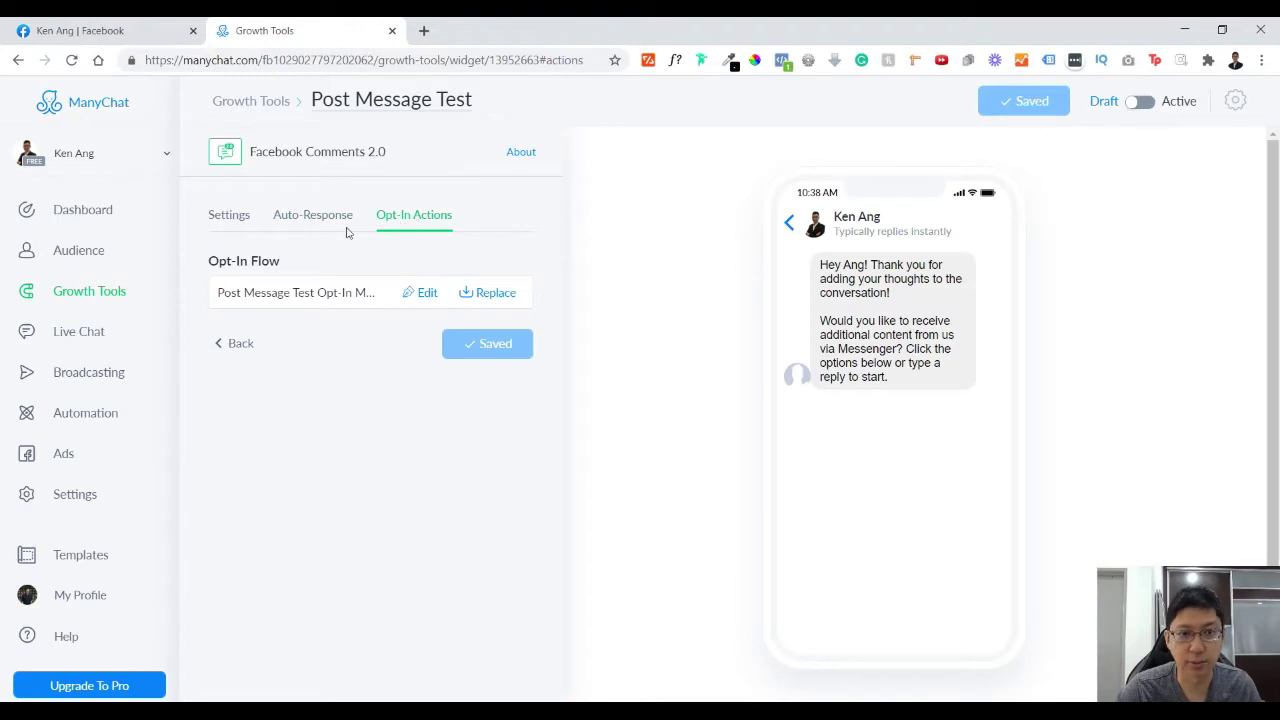
click(245, 219)
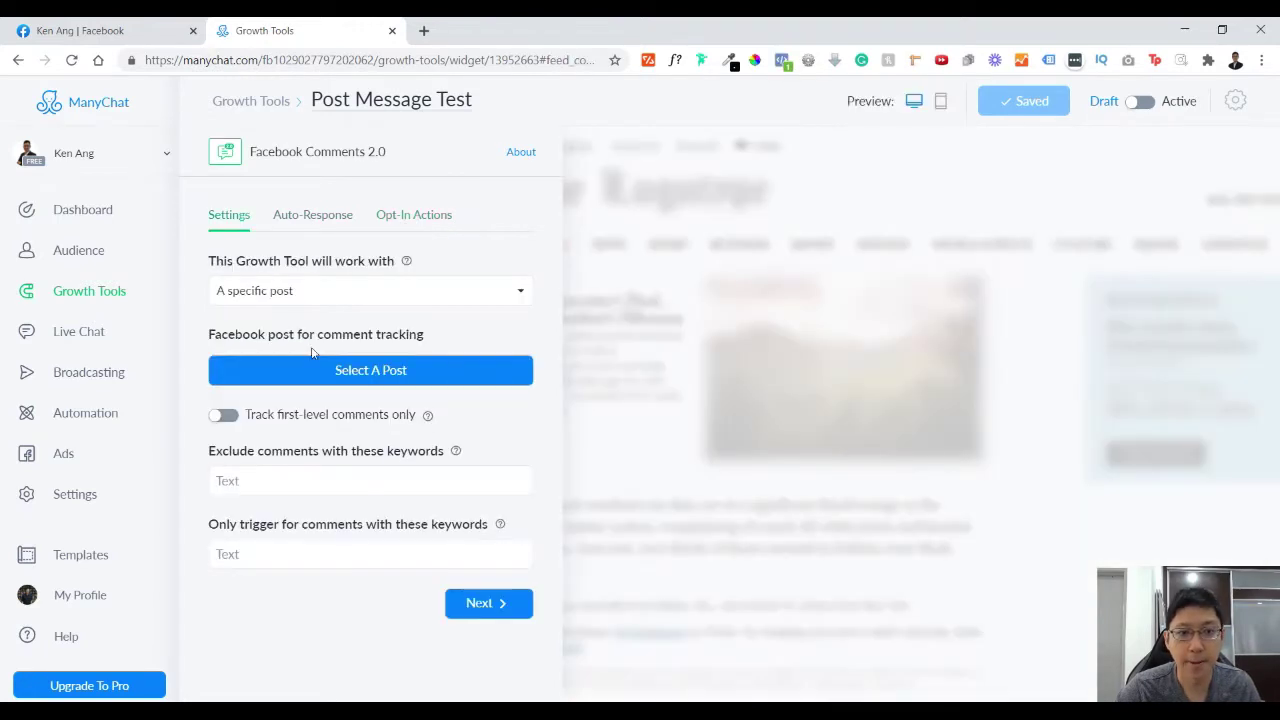
- Browse the Scheduled, Promotable and Custom post tabs, ending back on Published Posts
click(345, 371)
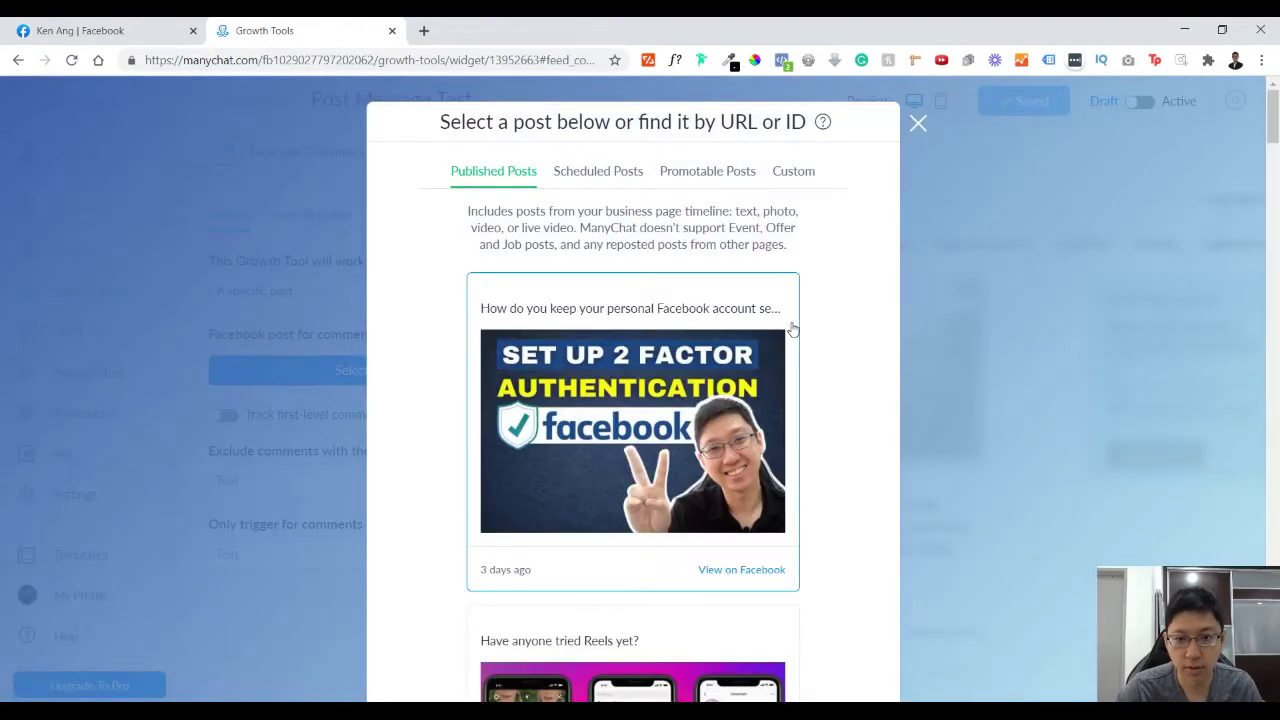
scroll(791, 329, down, 5)
scroll(790, 330, up, 2)
scroll(790, 330, up, 3)
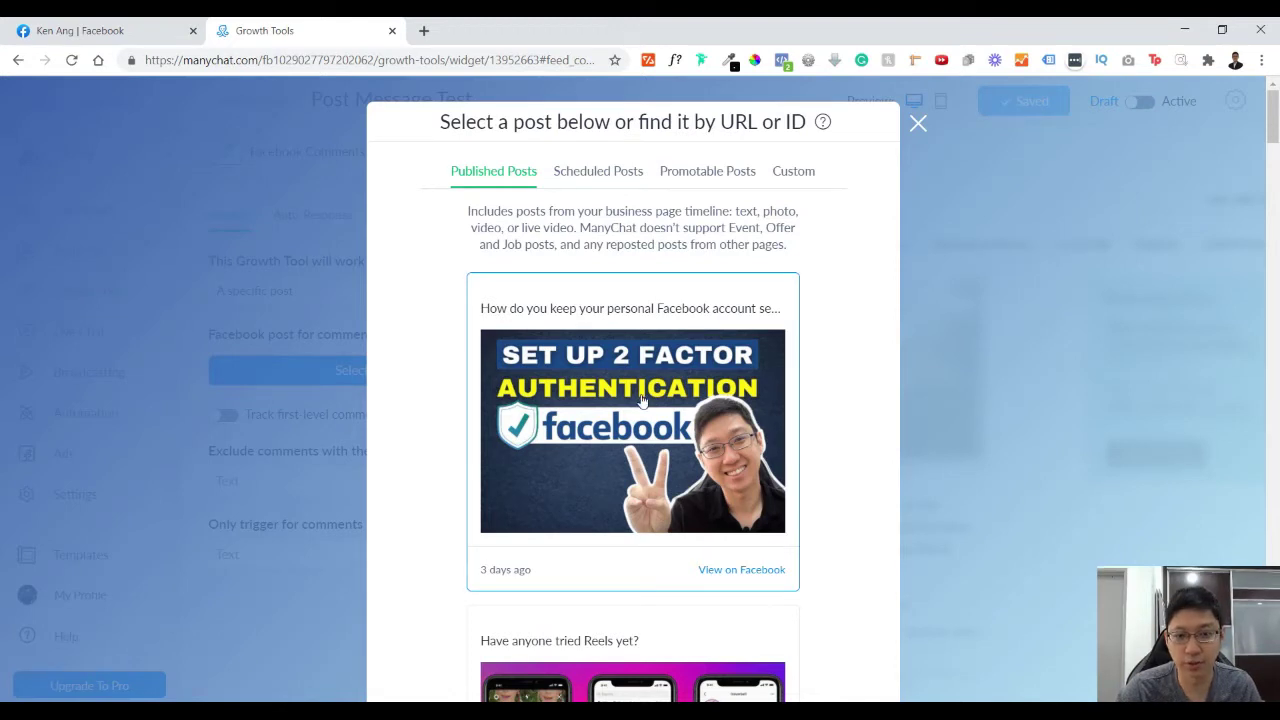
click(597, 166)
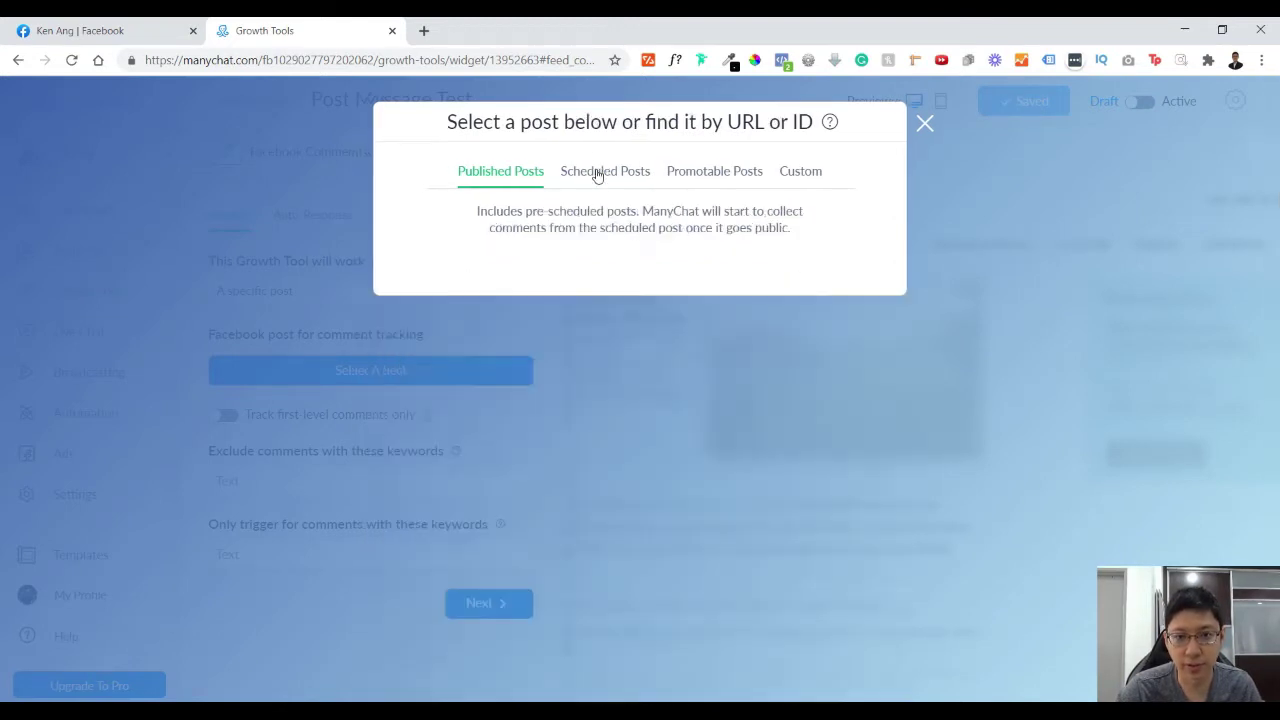
click(703, 183)
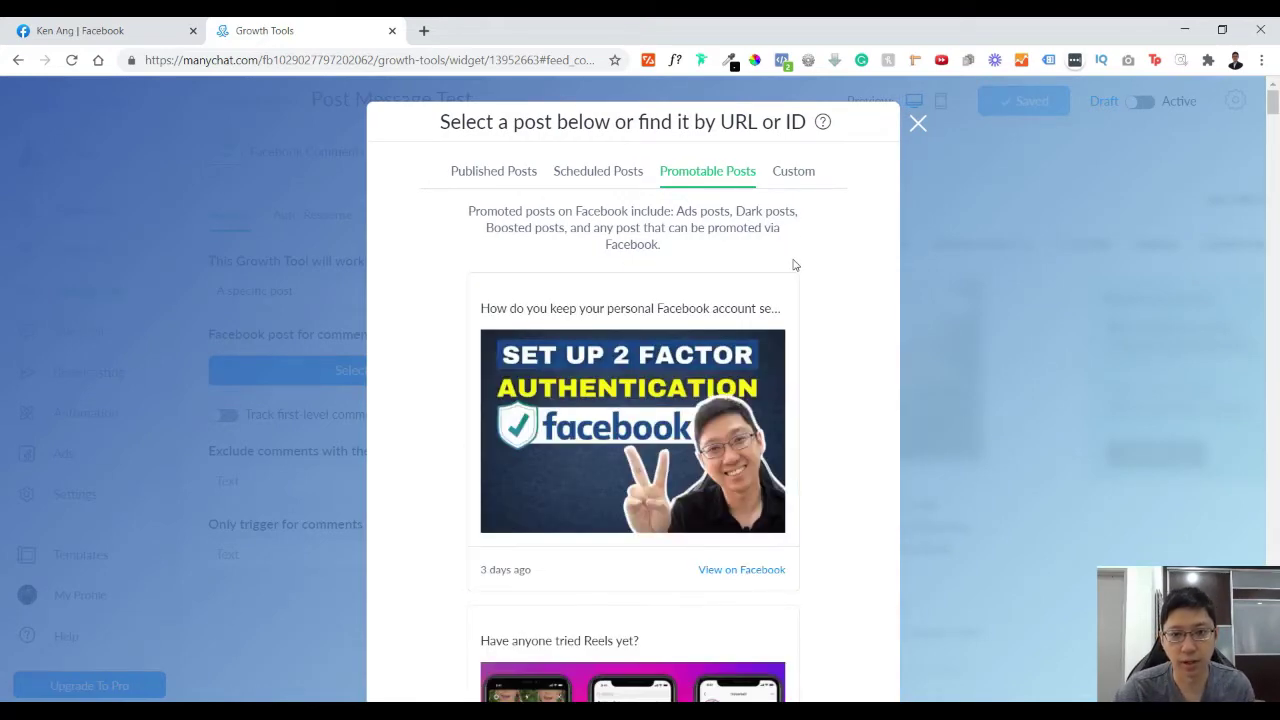
scroll(791, 257, down, 4)
scroll(785, 265, up, 4)
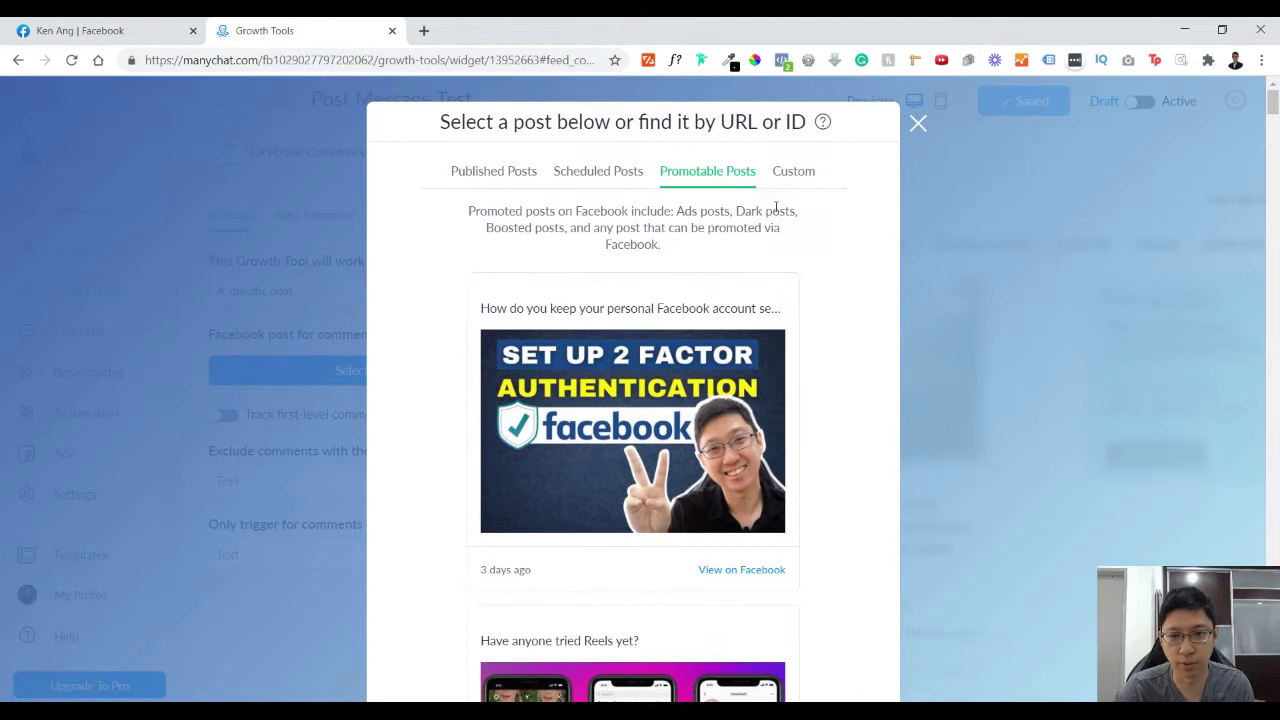
click(797, 171)
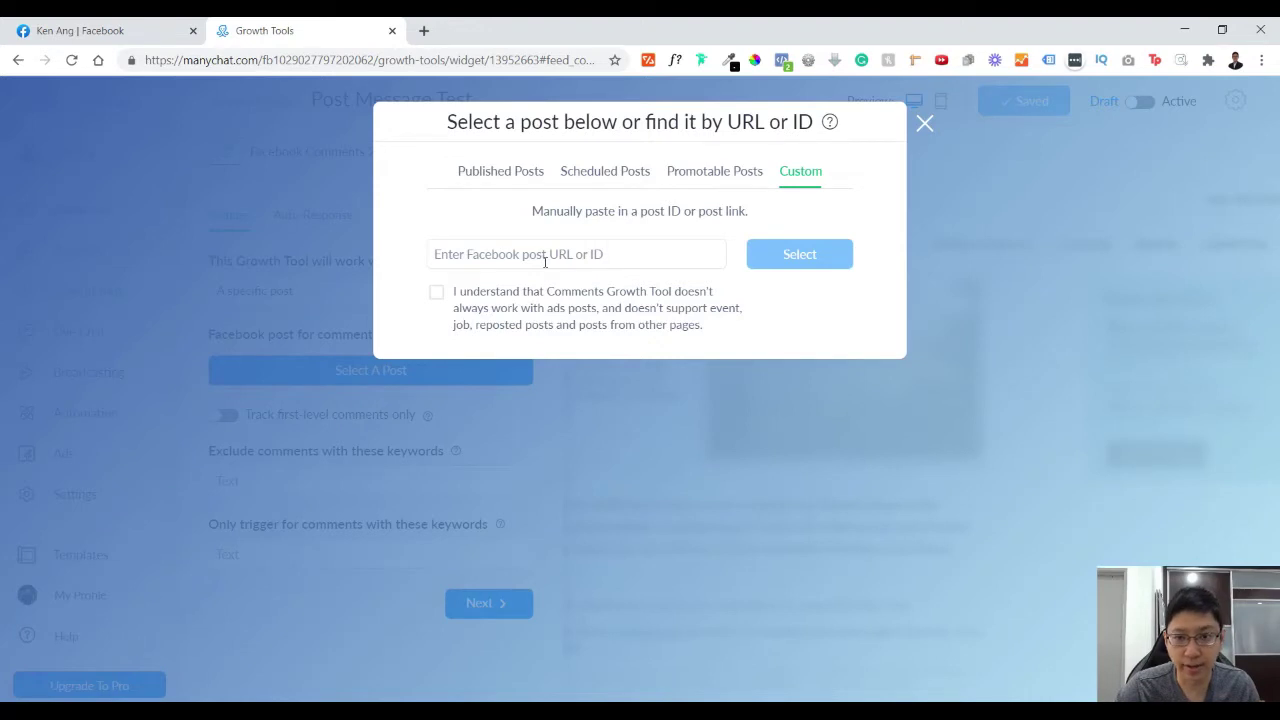
click(546, 258)
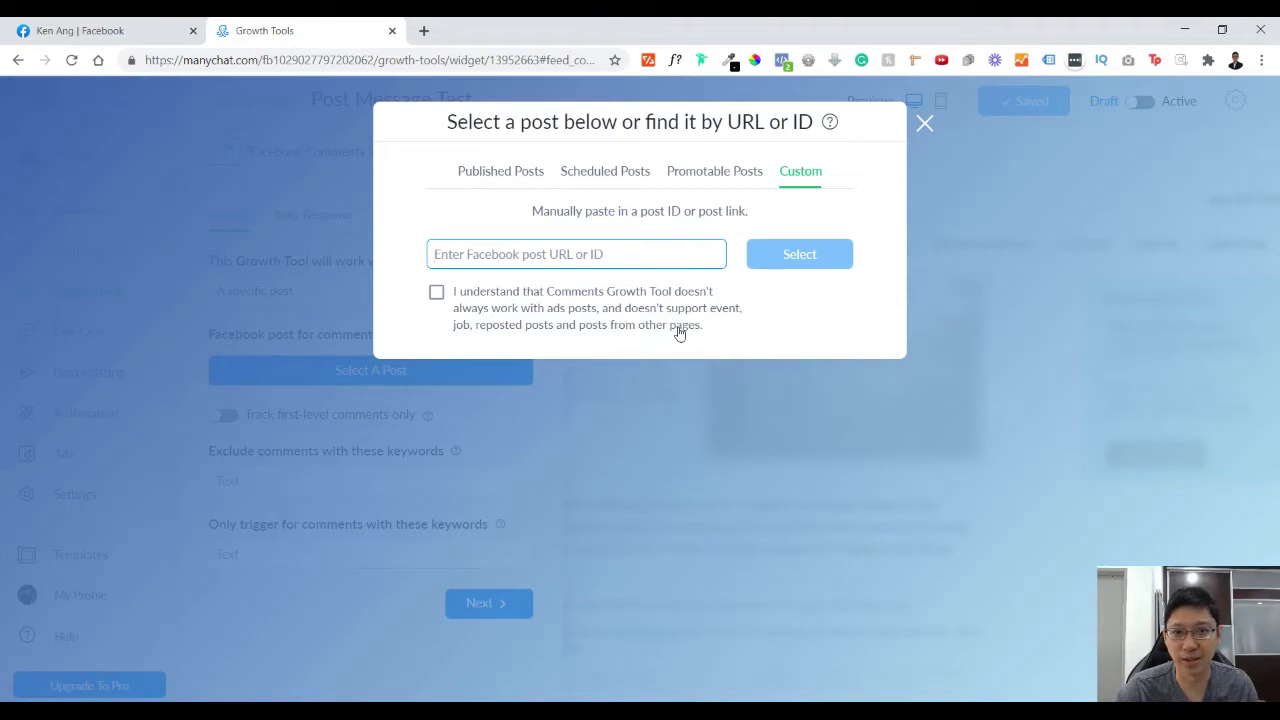
click(526, 181)
- Select the published Set Up 2 Factor Authentication post for tracking
click(595, 378)
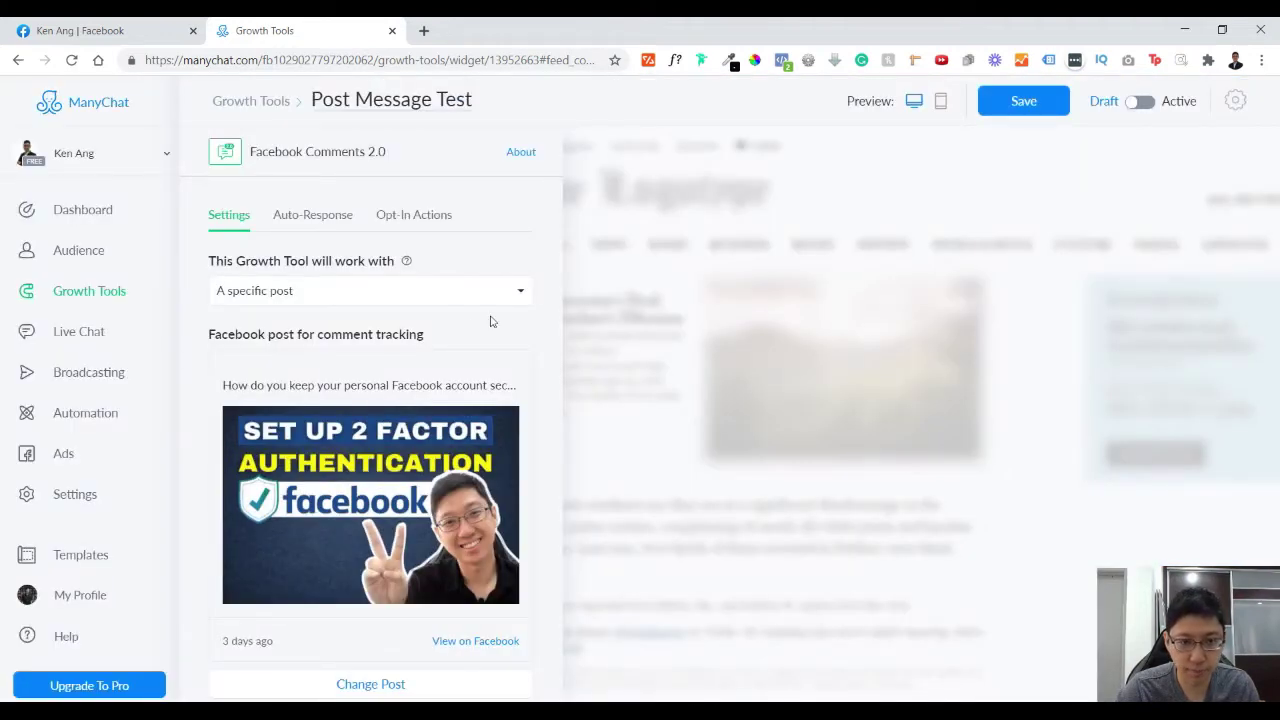
scroll(400, 300, down, 2)
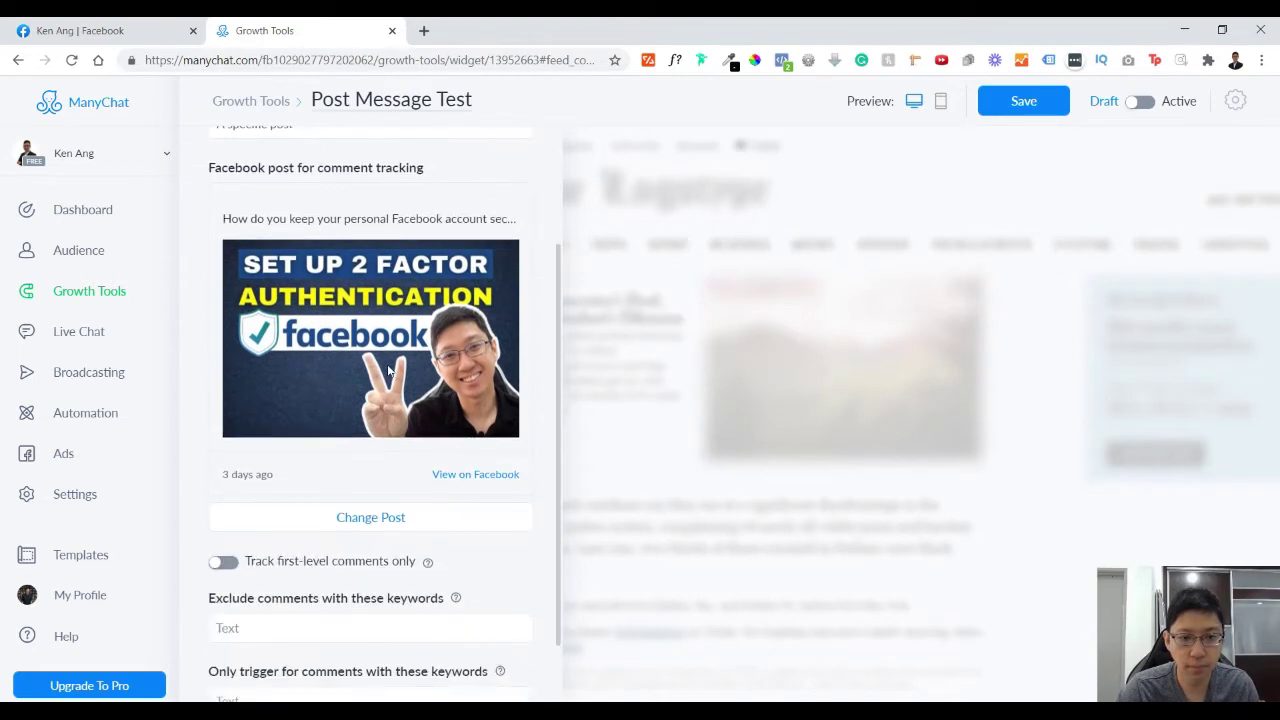
scroll(388, 370, down, 1)
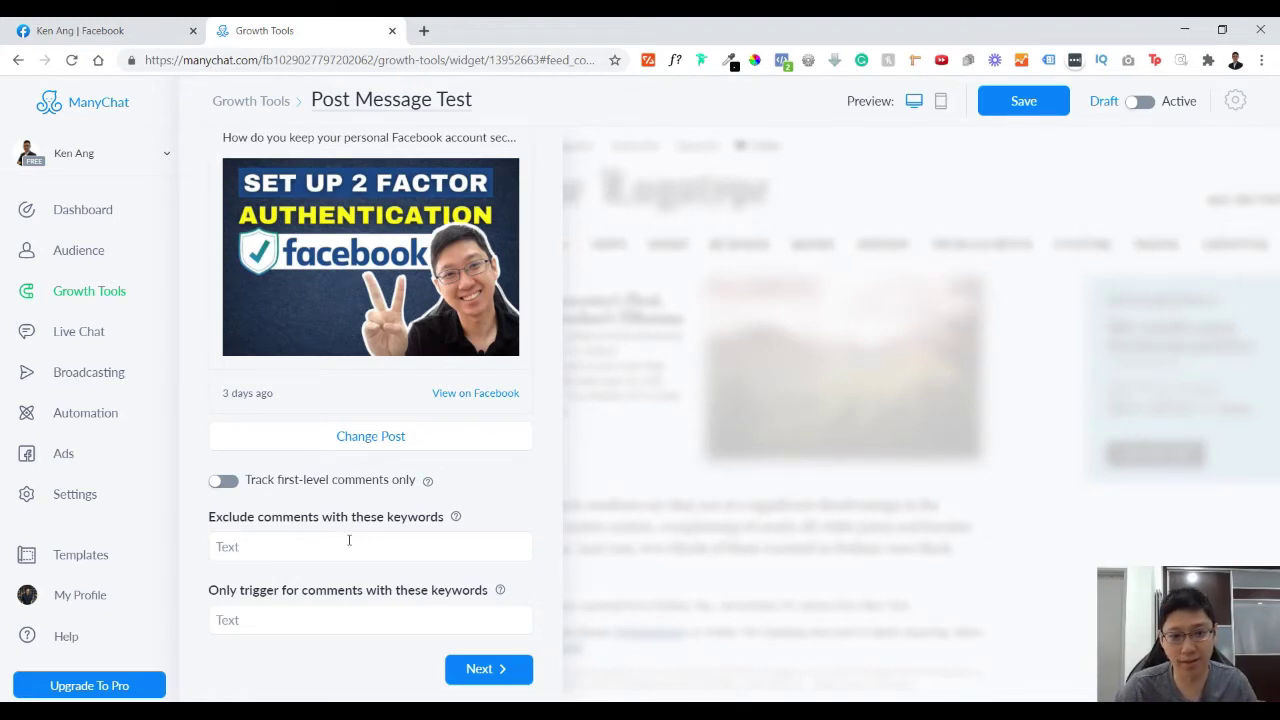
- Limit triggering to comments containing the keyword 'pm' and continue to Auto-Response
click(302, 628)
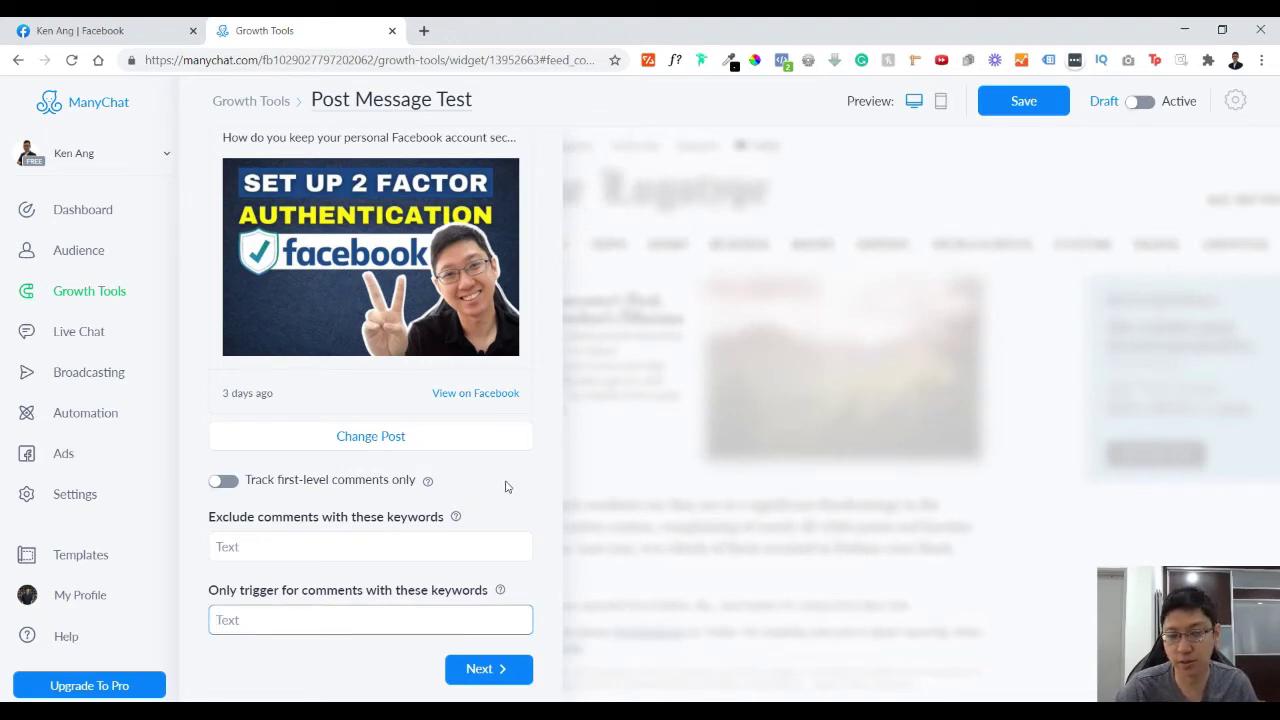
text(pm)
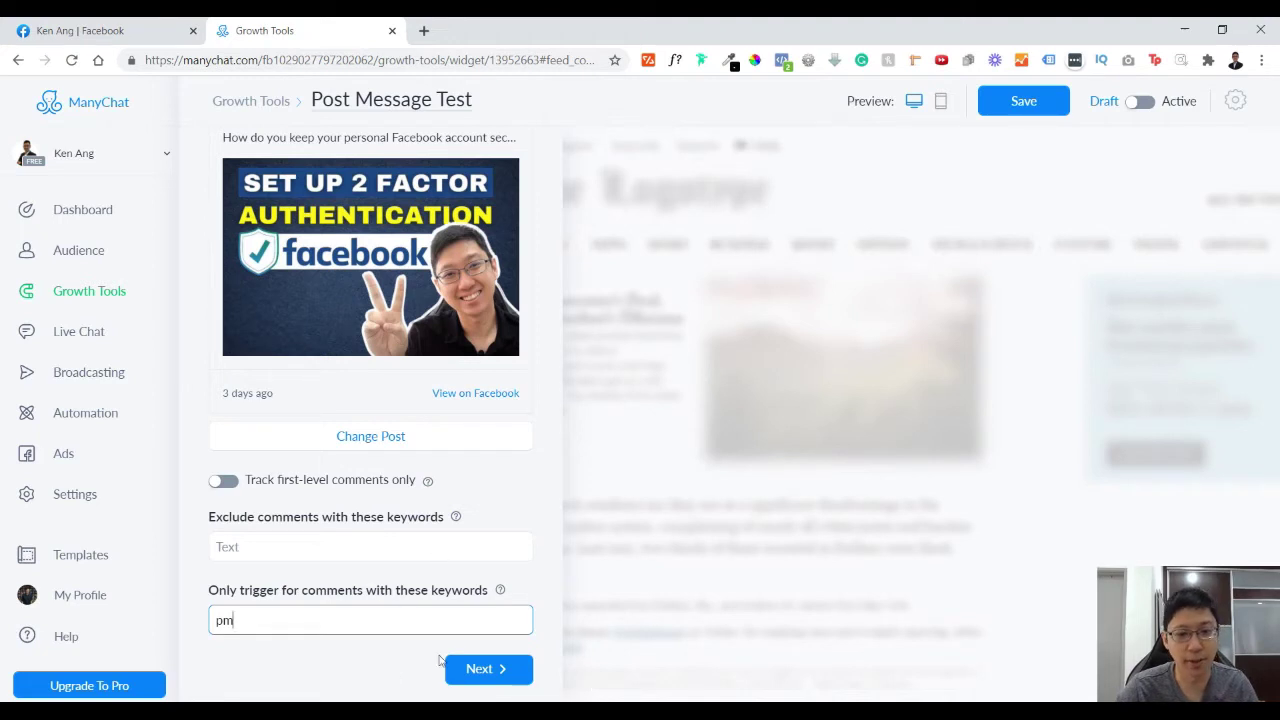
click(500, 670)
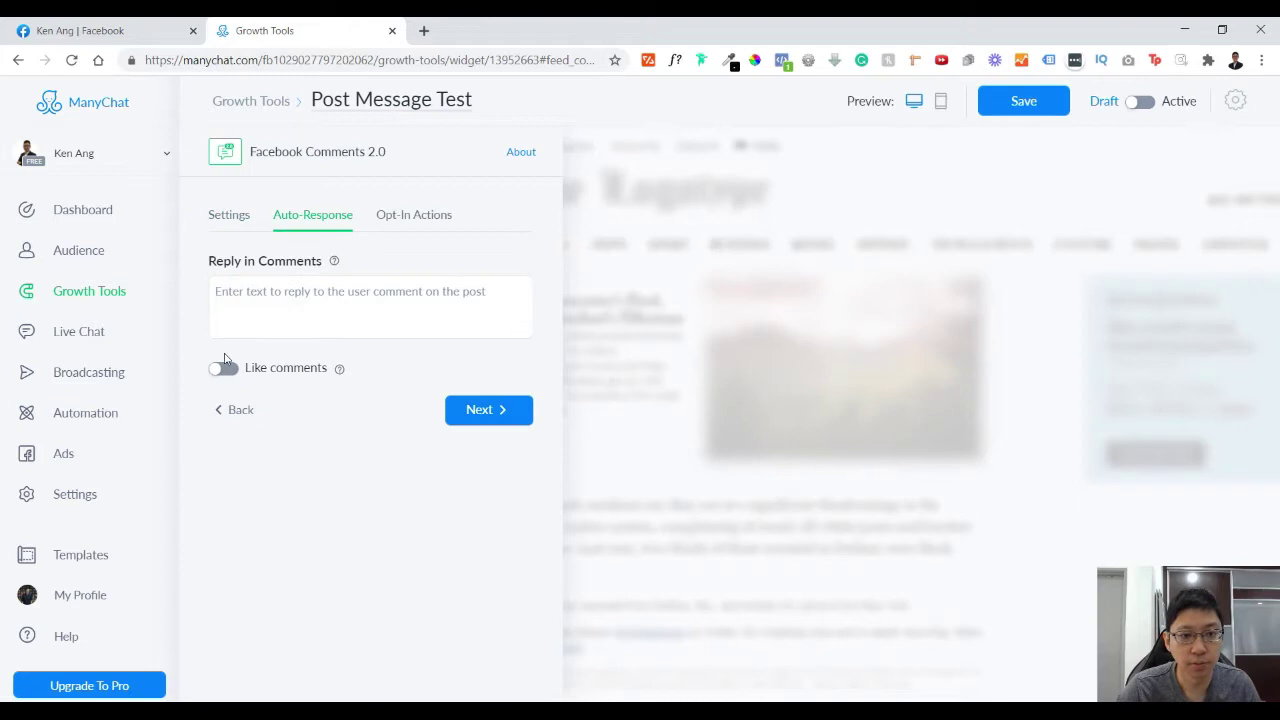
- Enable comment liking, reply 'Thank you for your interest. We will pm you shortly.', and save
click(222, 369)
mouse_move(340, 375)
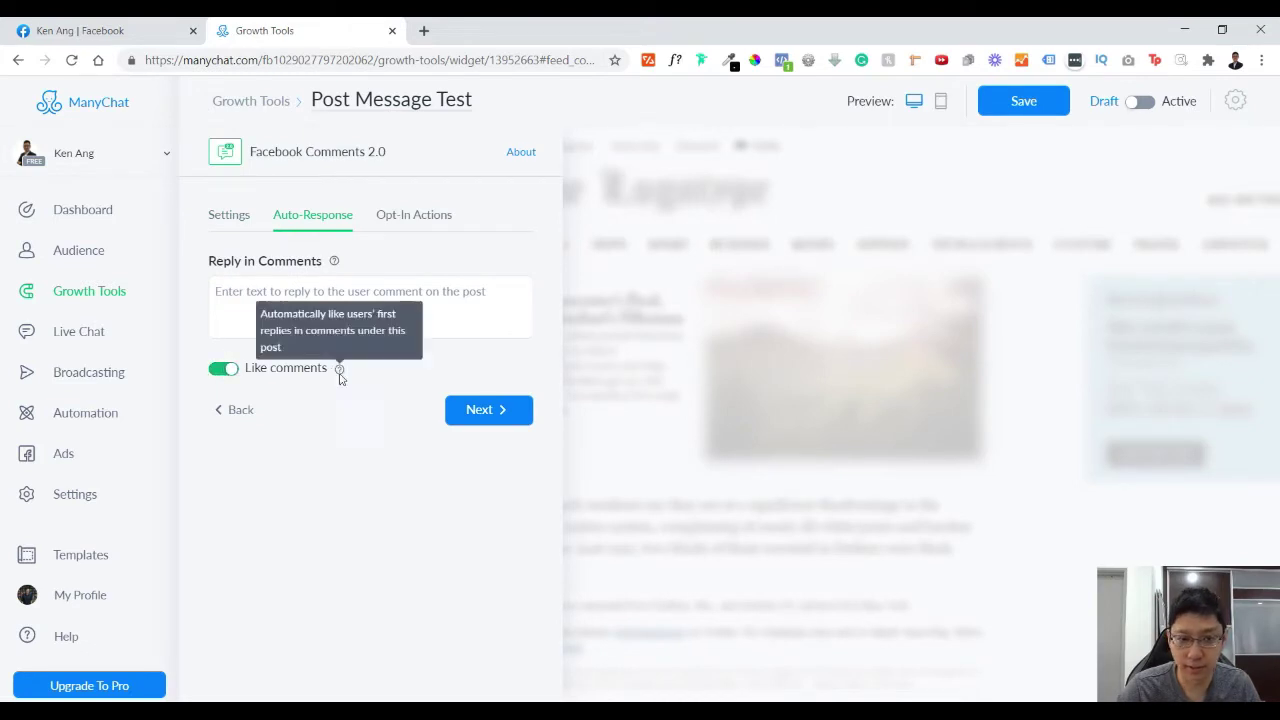
click(292, 308)
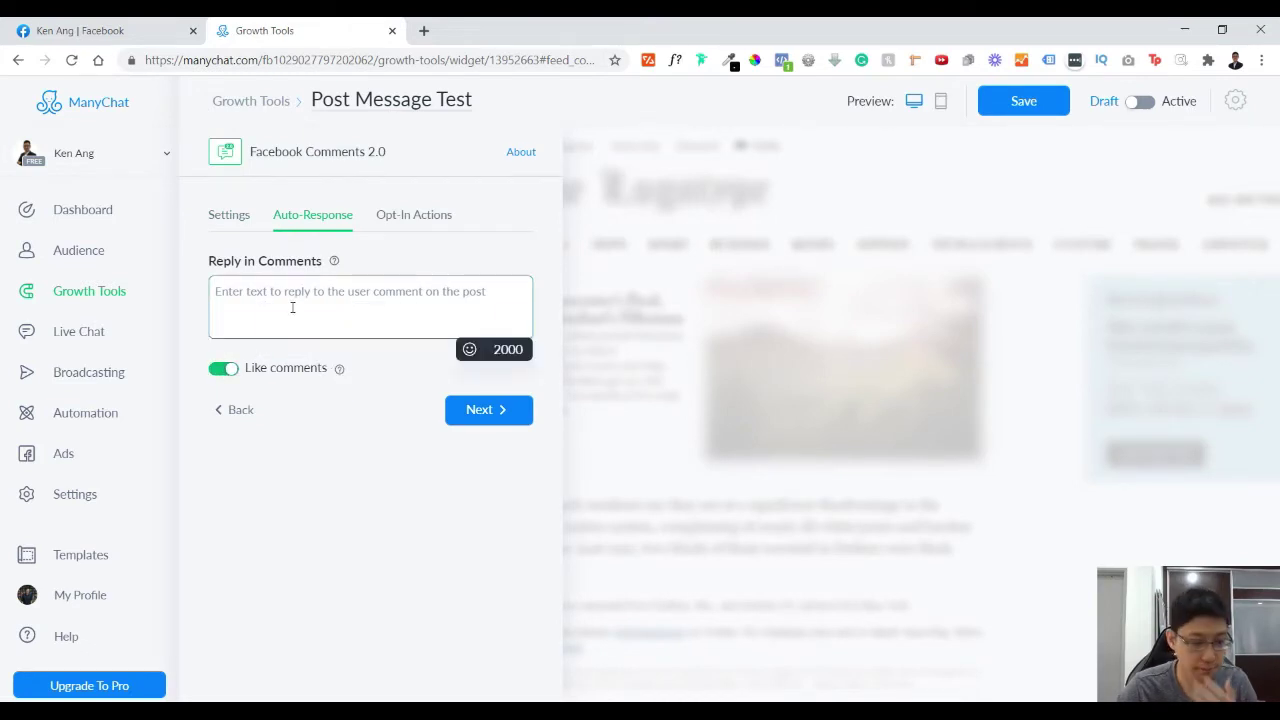
text(Thank you for your interest. We will pm you shortly.)
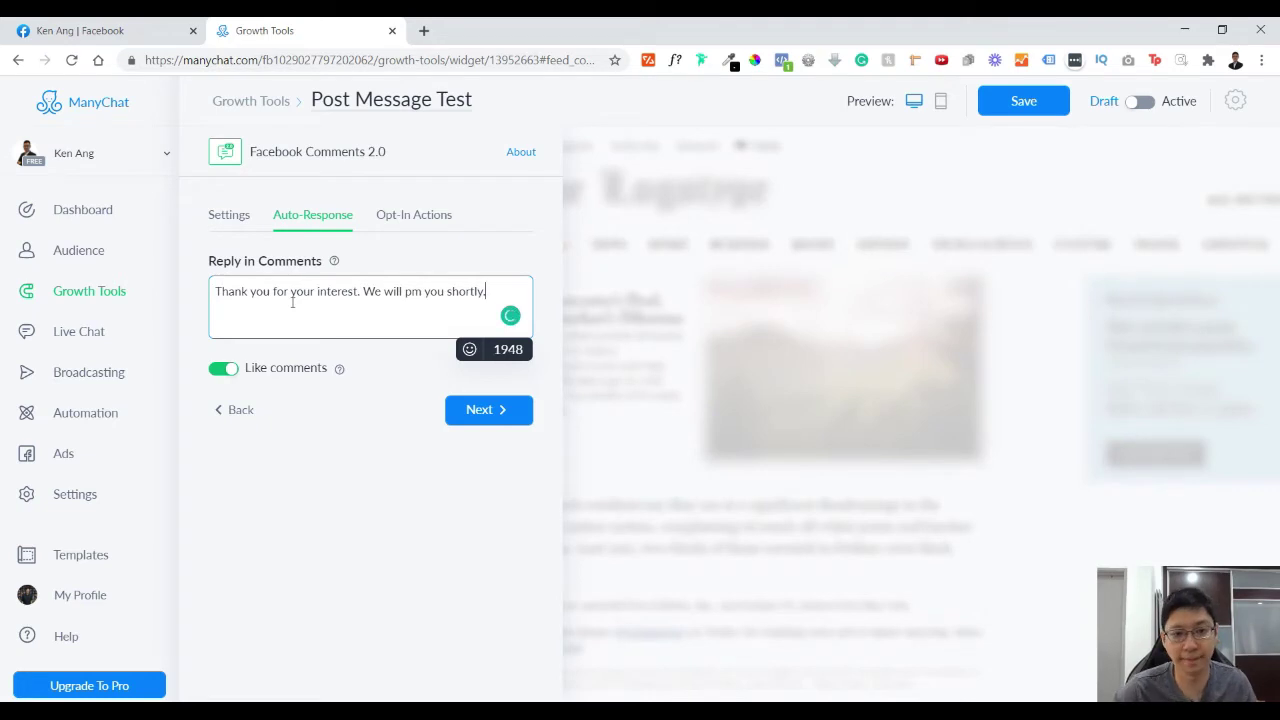
click(488, 410)
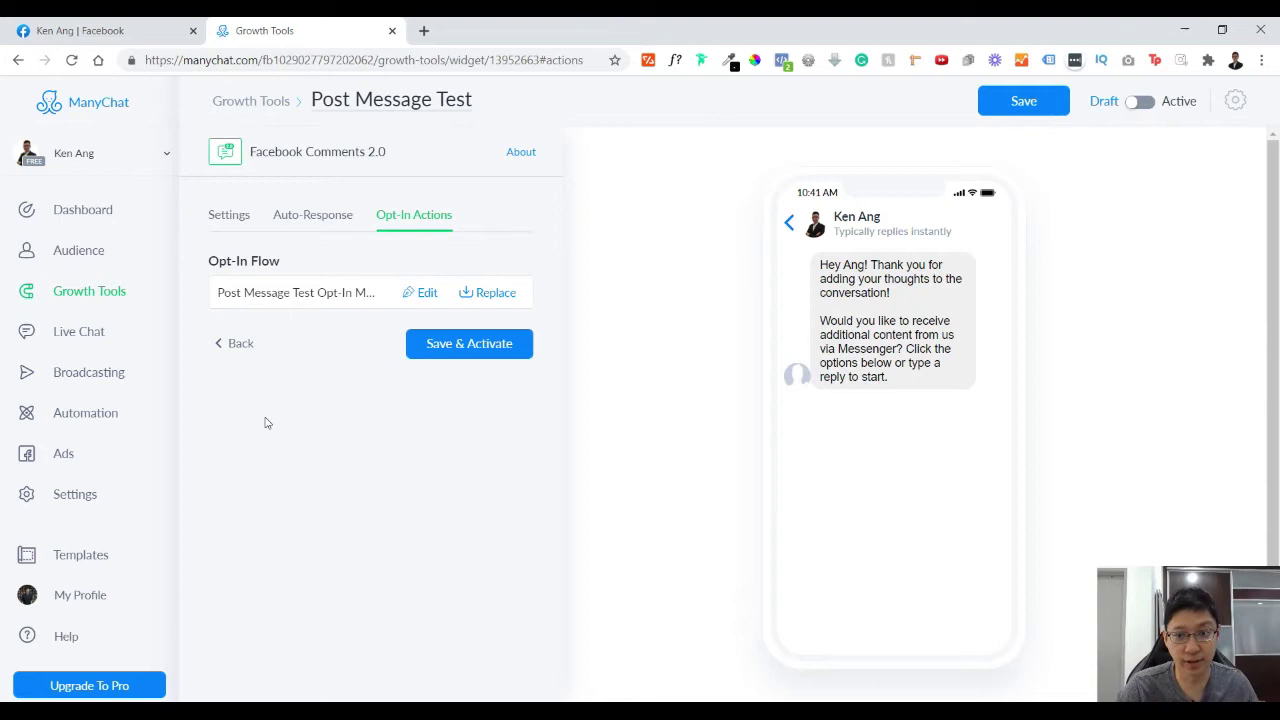
click(1020, 100)
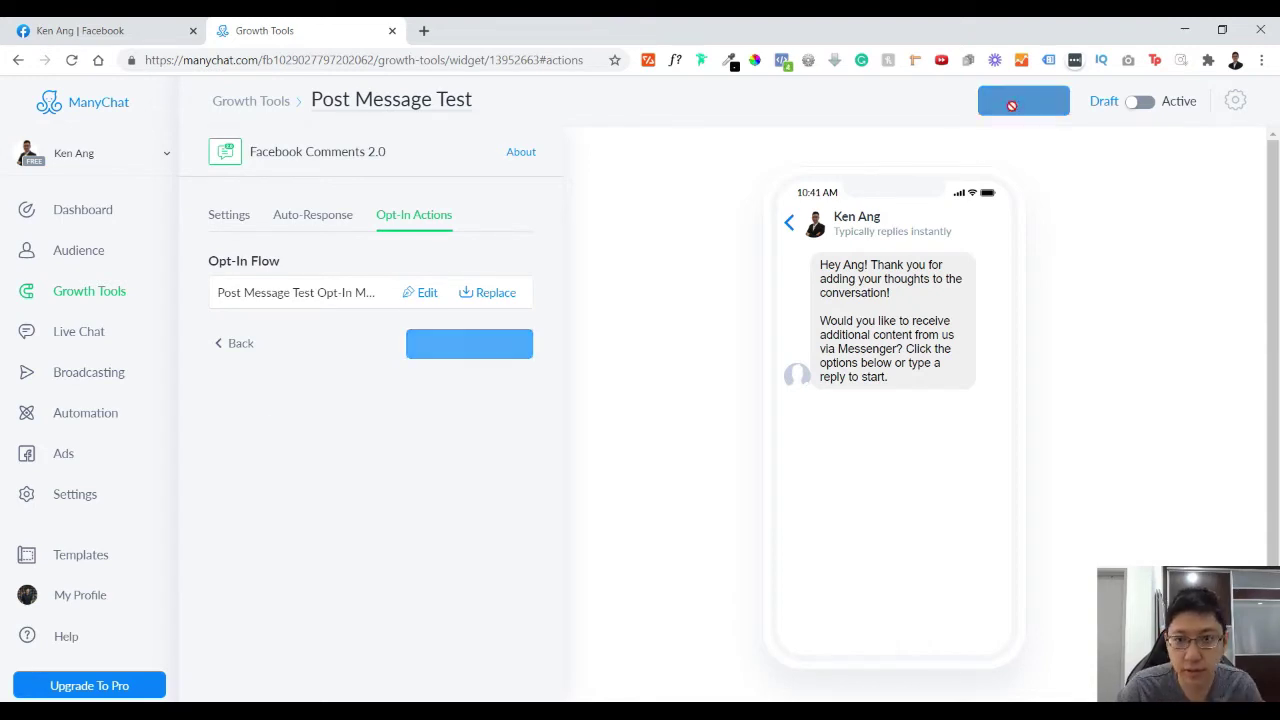
- Rewrite the opt-in message to thank for 'your interest.' and add 'and we will send you the video.'
click(423, 296)
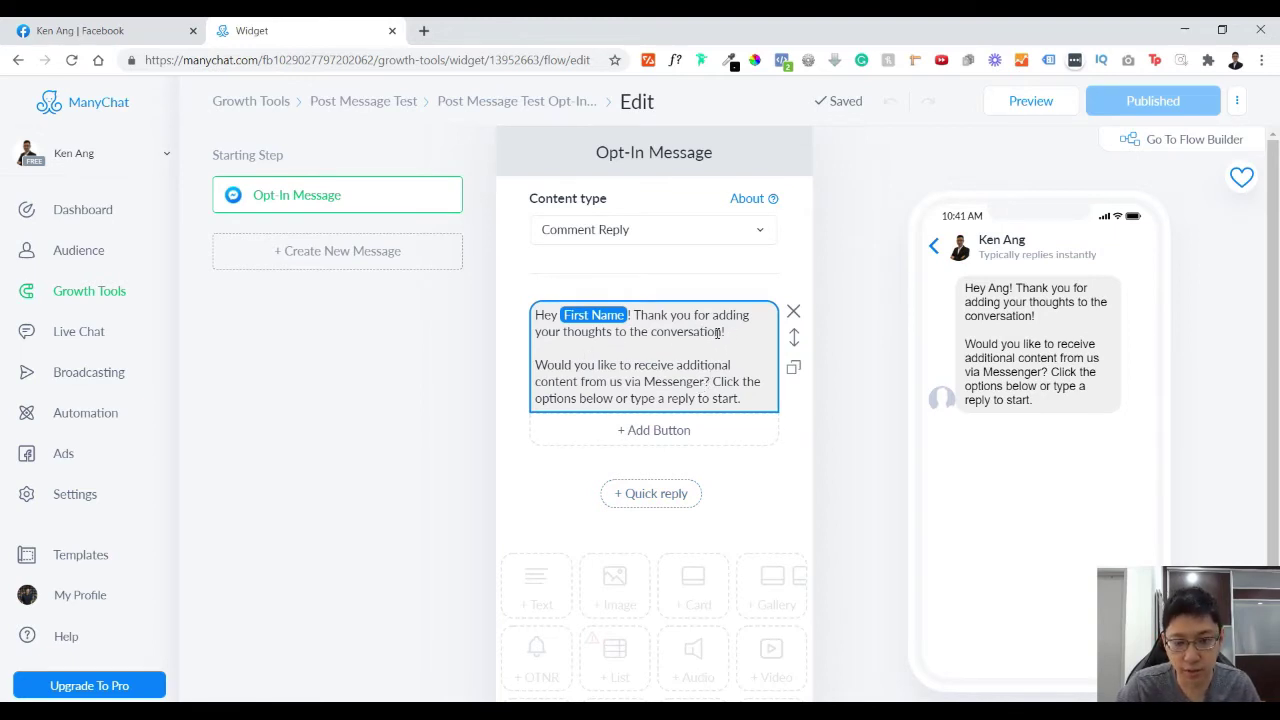
mouse_move(726, 332)
mouse_down()
mouse_move(656, 315)
mouse_move(713, 316)
mouse_up()
text(your interest.)
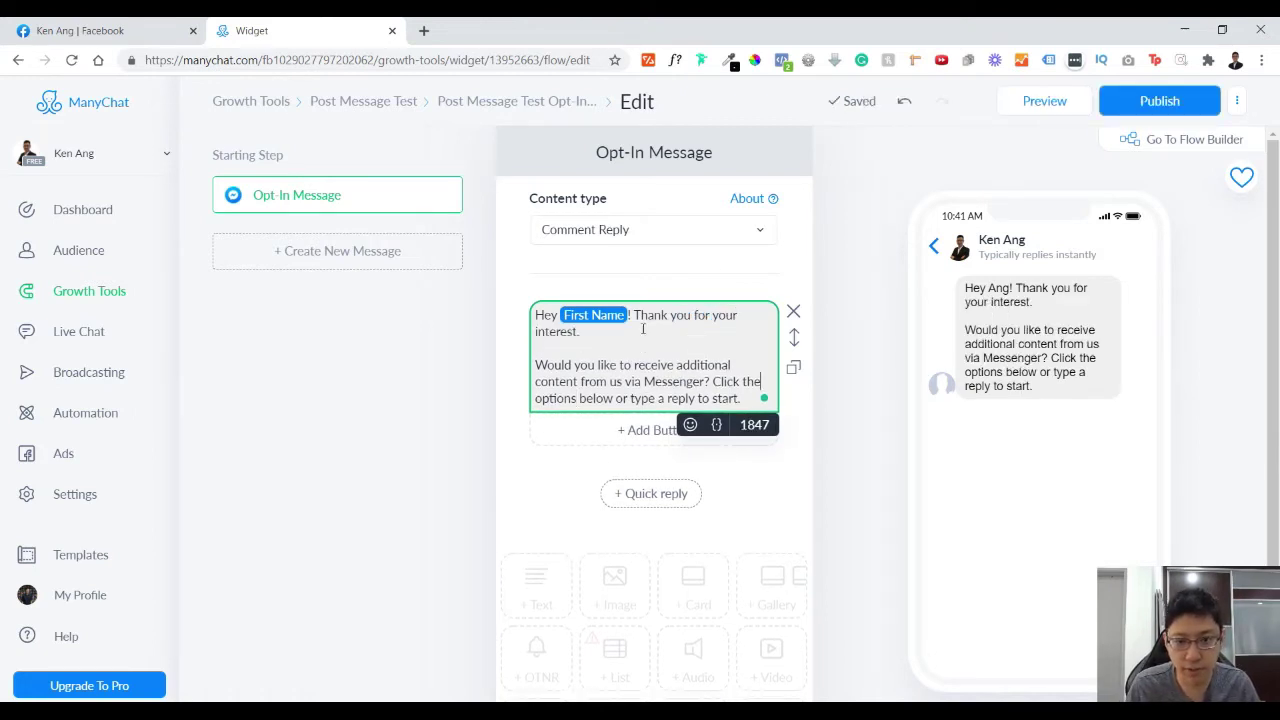
key(Down)
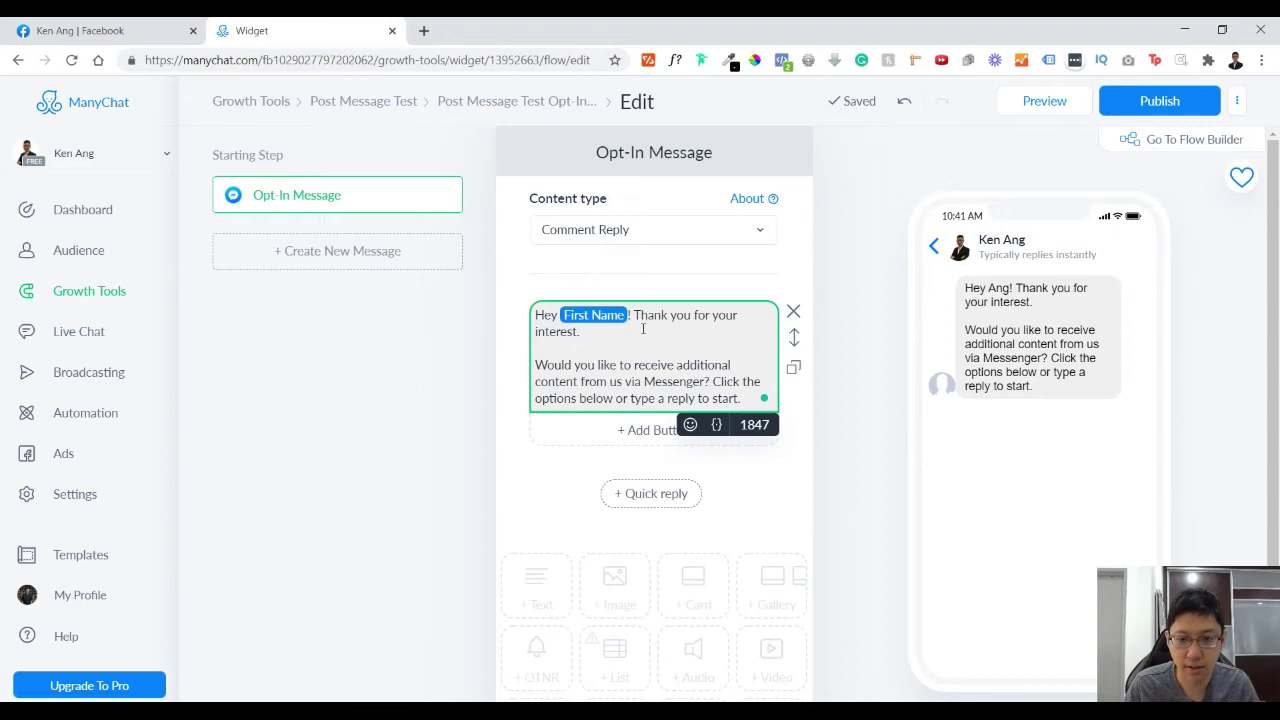
key(BackSpace)
text(and we will s)
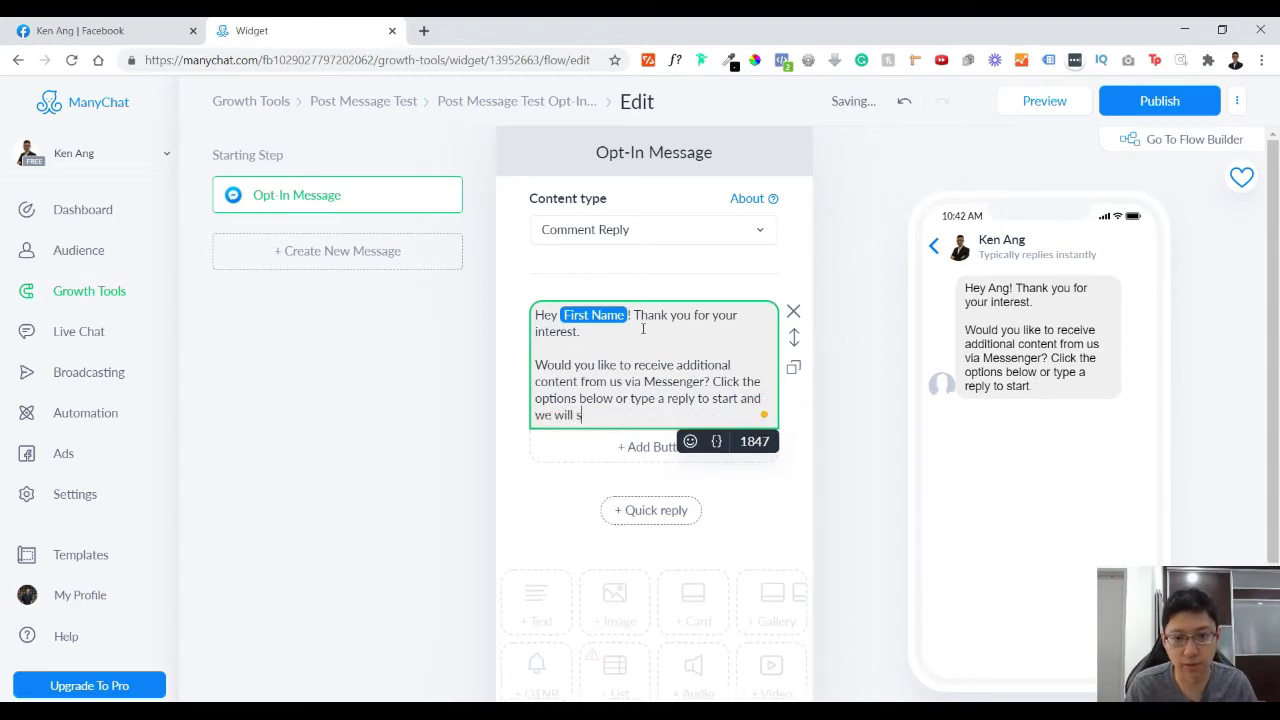
text(end you the vide)
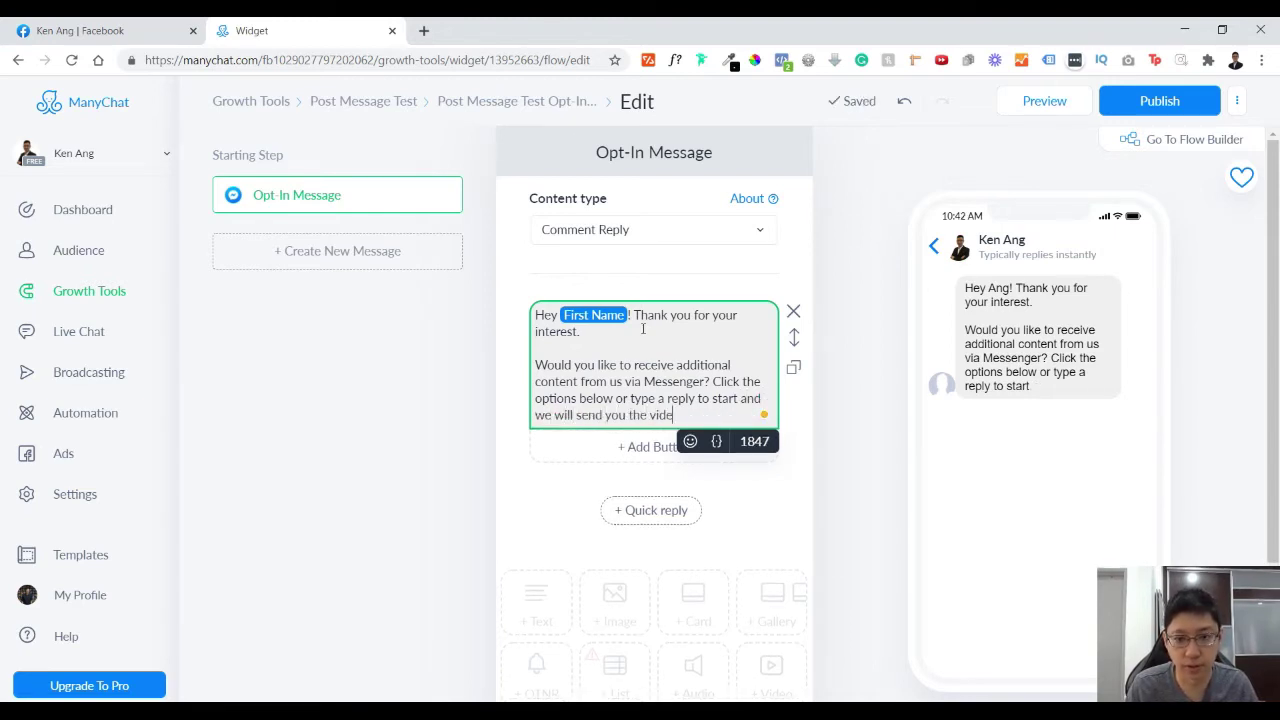
text(o.)
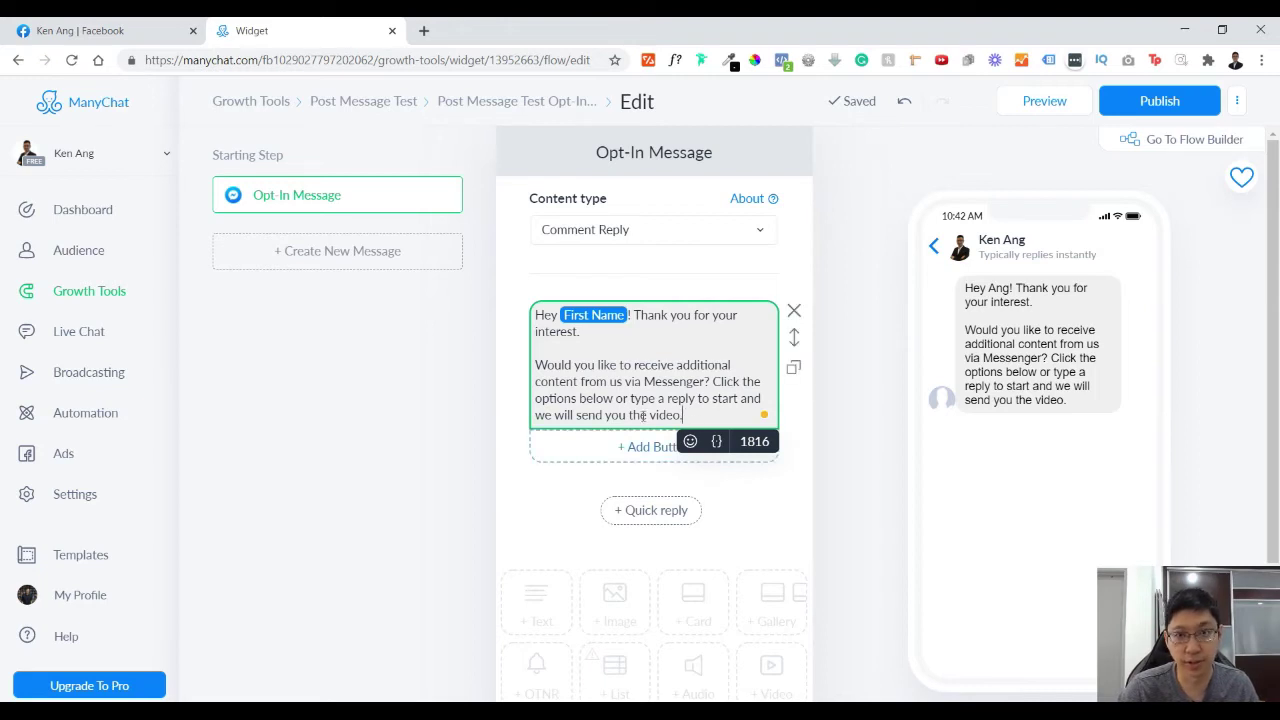
- Add a 'Yes, please!' quick reply to the opt-in message
scroll(880, 514, down, 2)
mouse_move(553, 408)
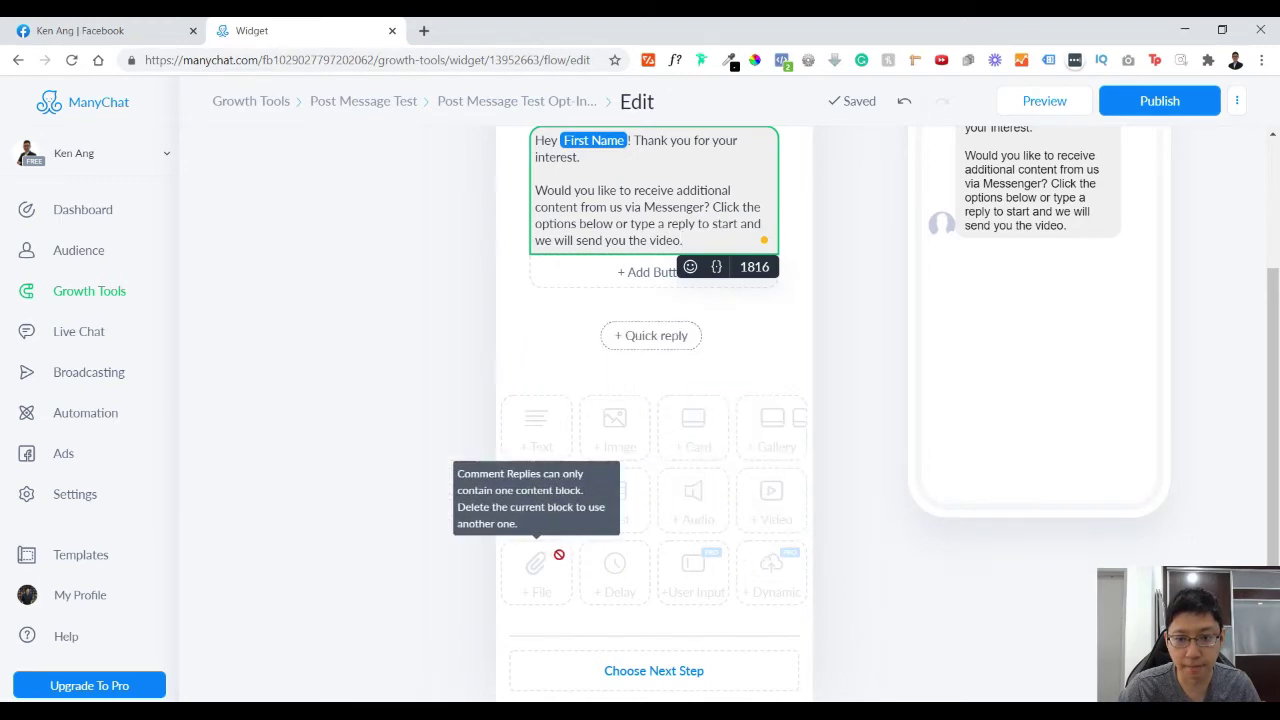
scroll(808, 286, up, 1)
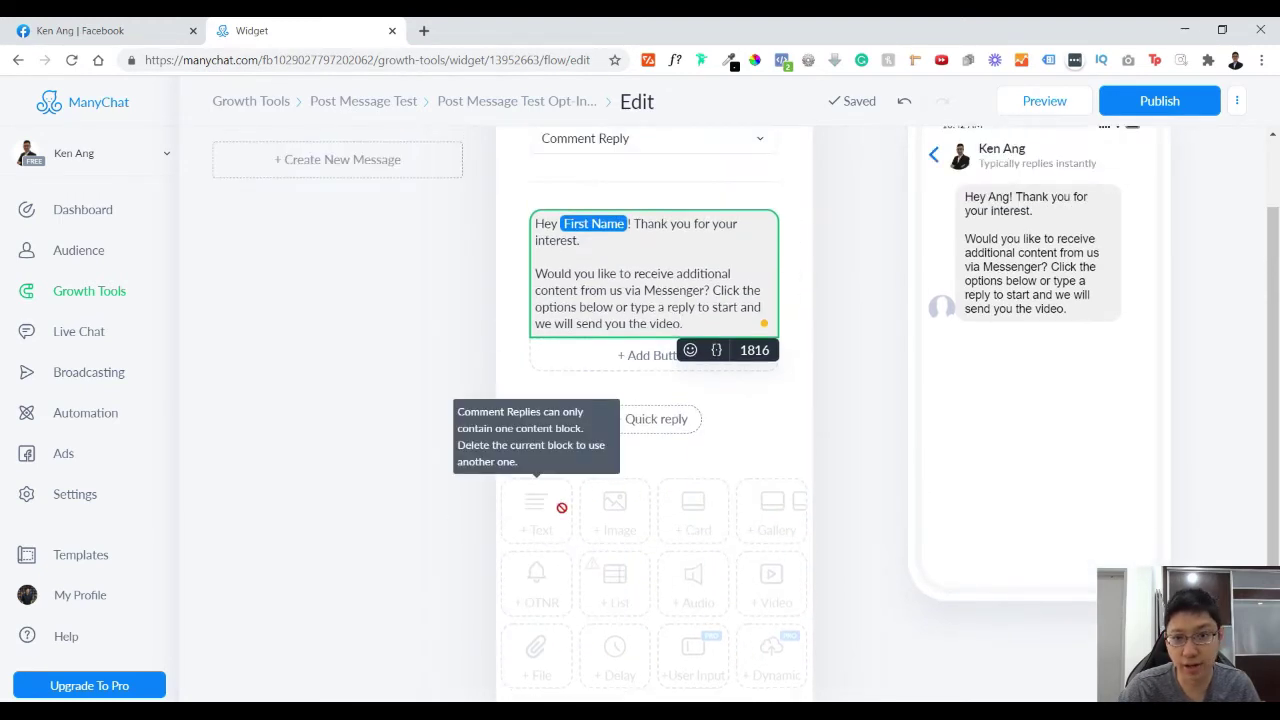
scroll(795, 340, up, 1)
scroll(794, 355, down, 1)
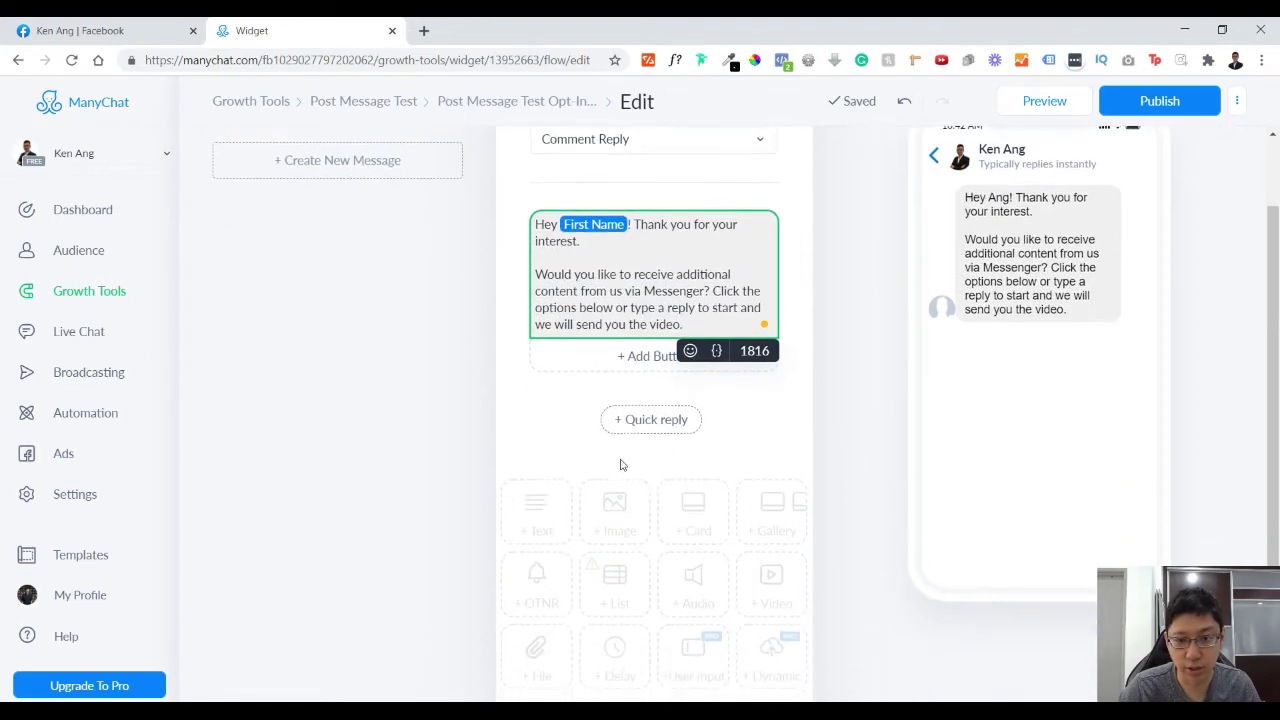
click(641, 421)
text(Y)
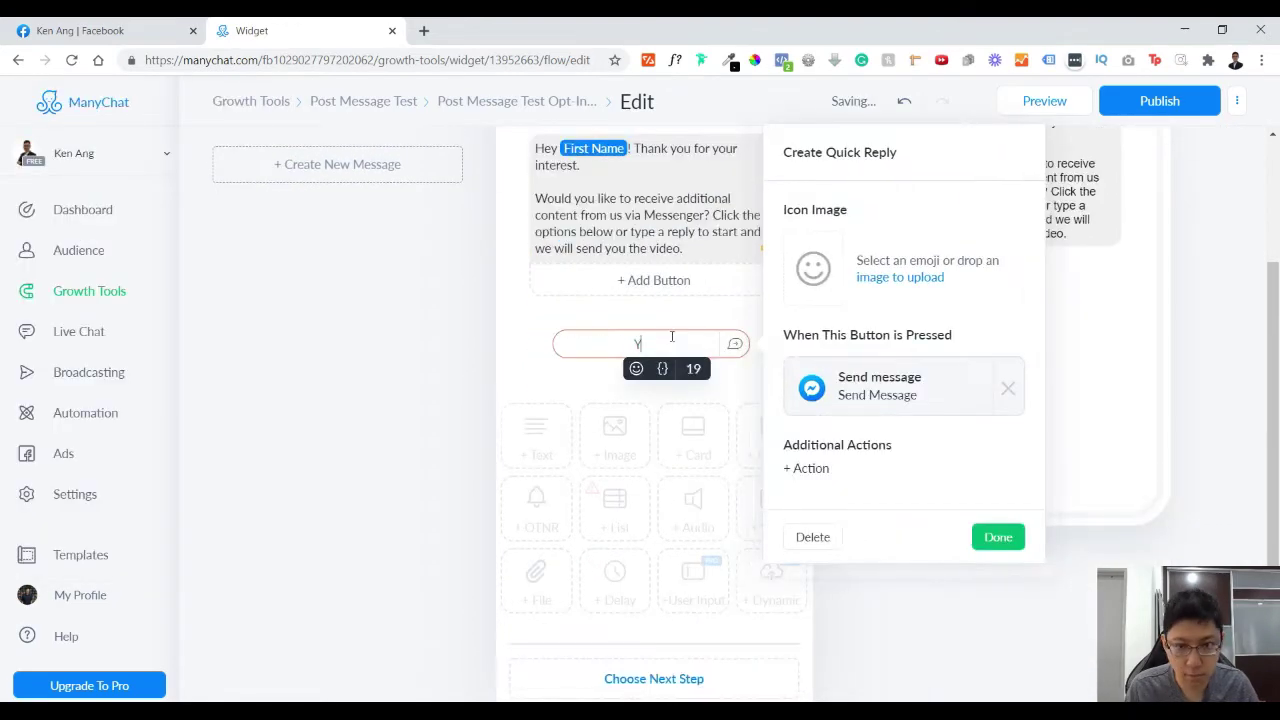
text(es, please!)
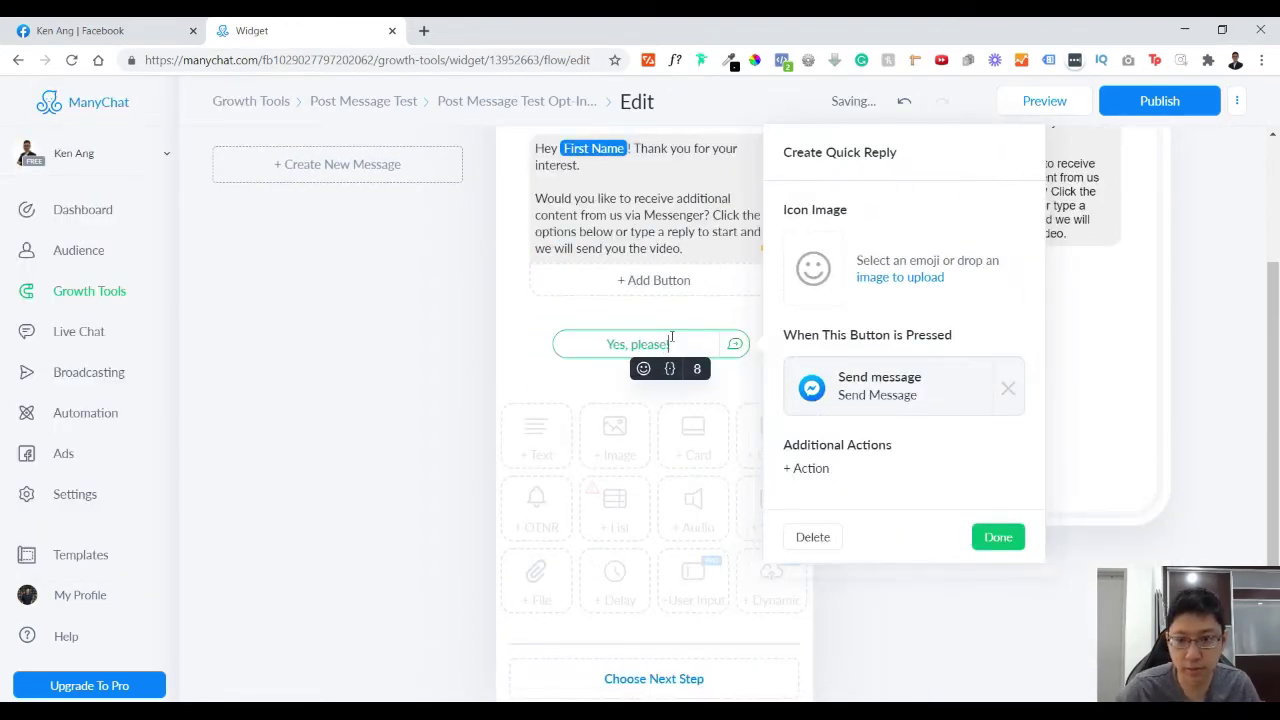
click(1001, 536)
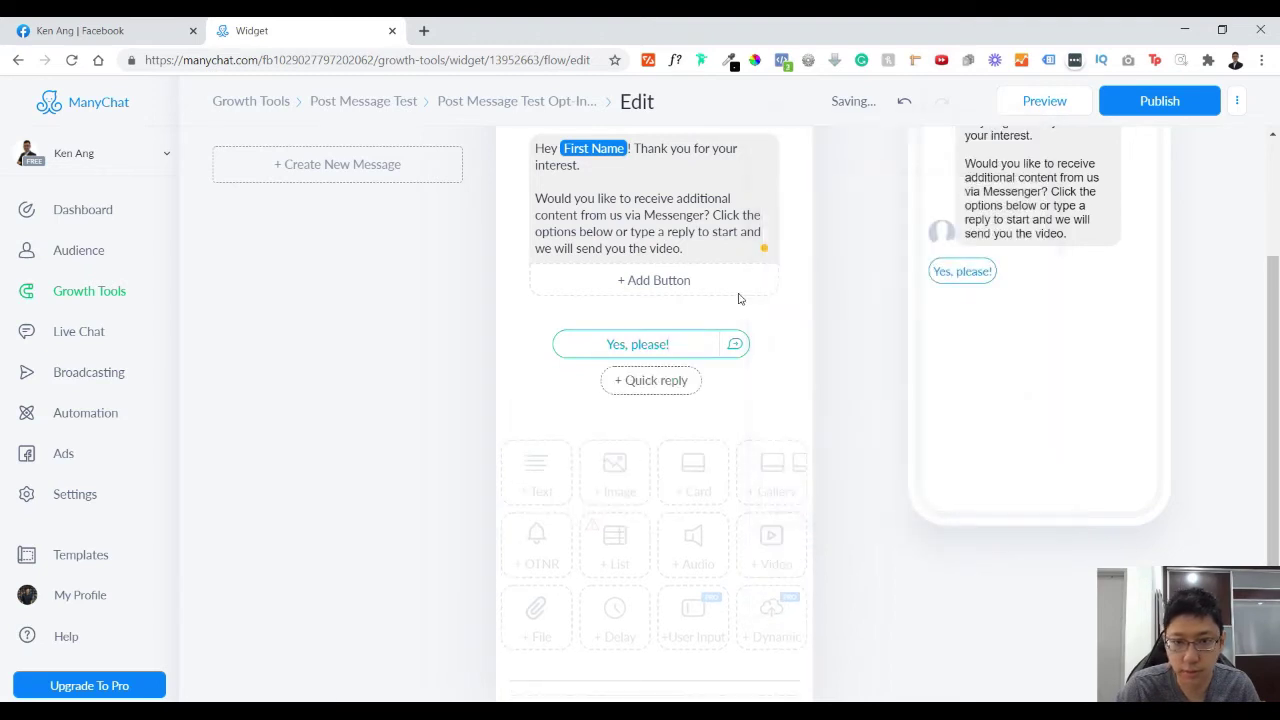
- Write the Send Message text thanking for confirming, with the youtube.com/kenangwk channel link
click(290, 274)
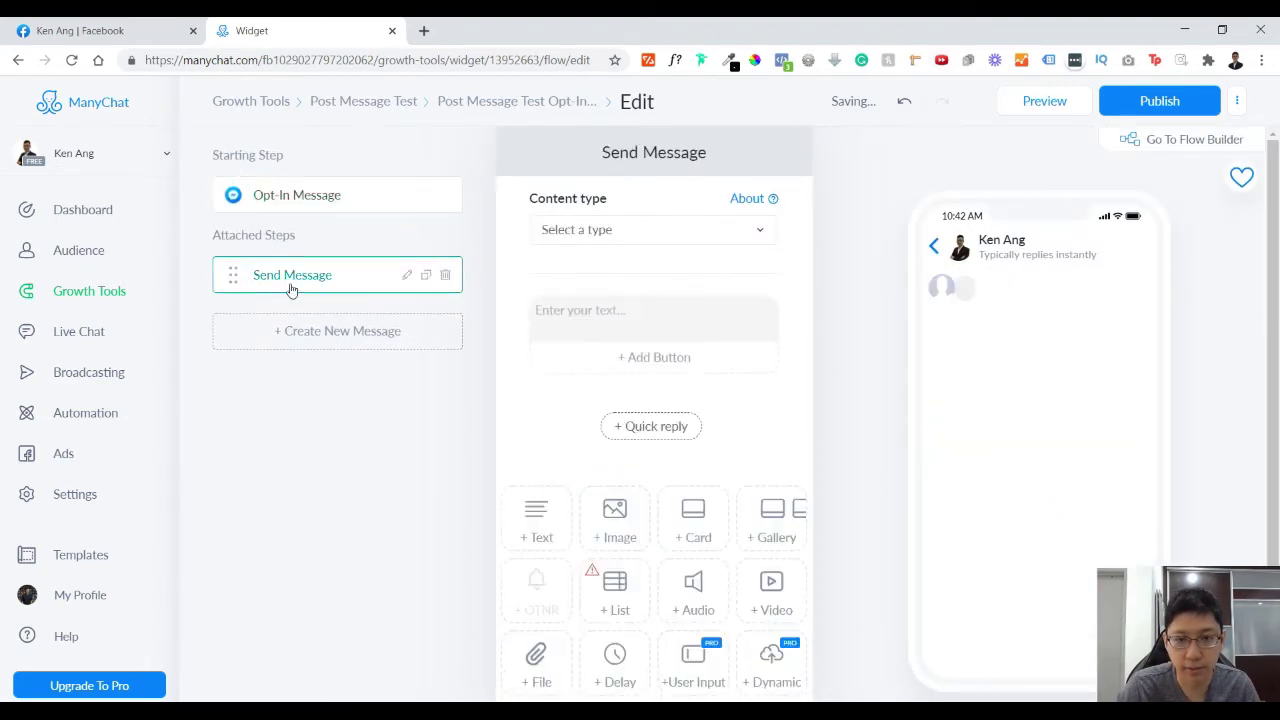
click(622, 330)
text(Thank you for )
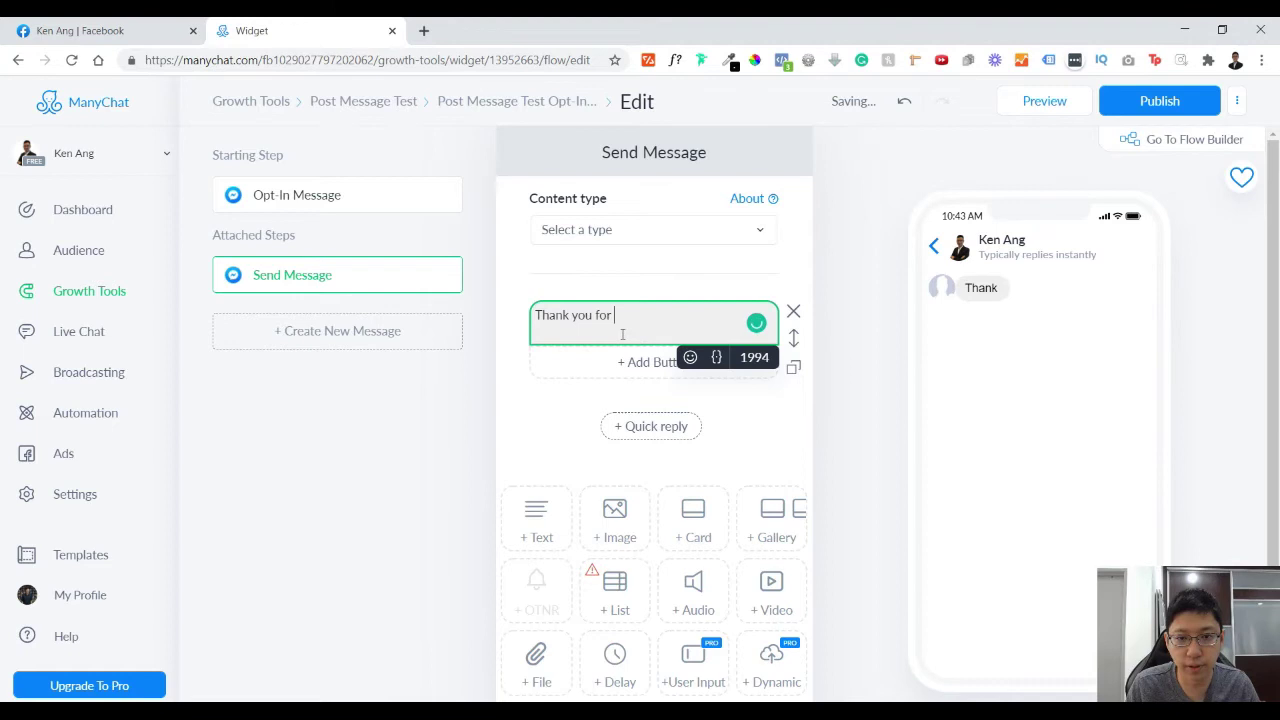
text(confirming! To)
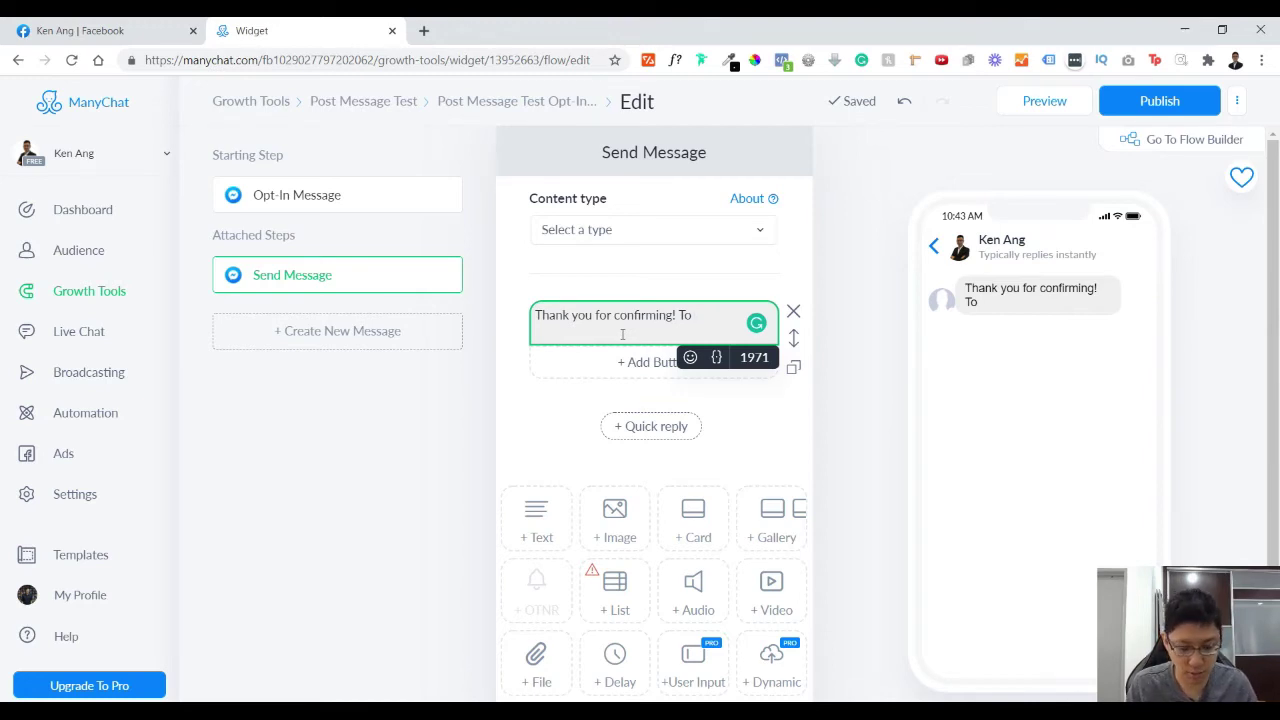
text(watch more videos, go to this)
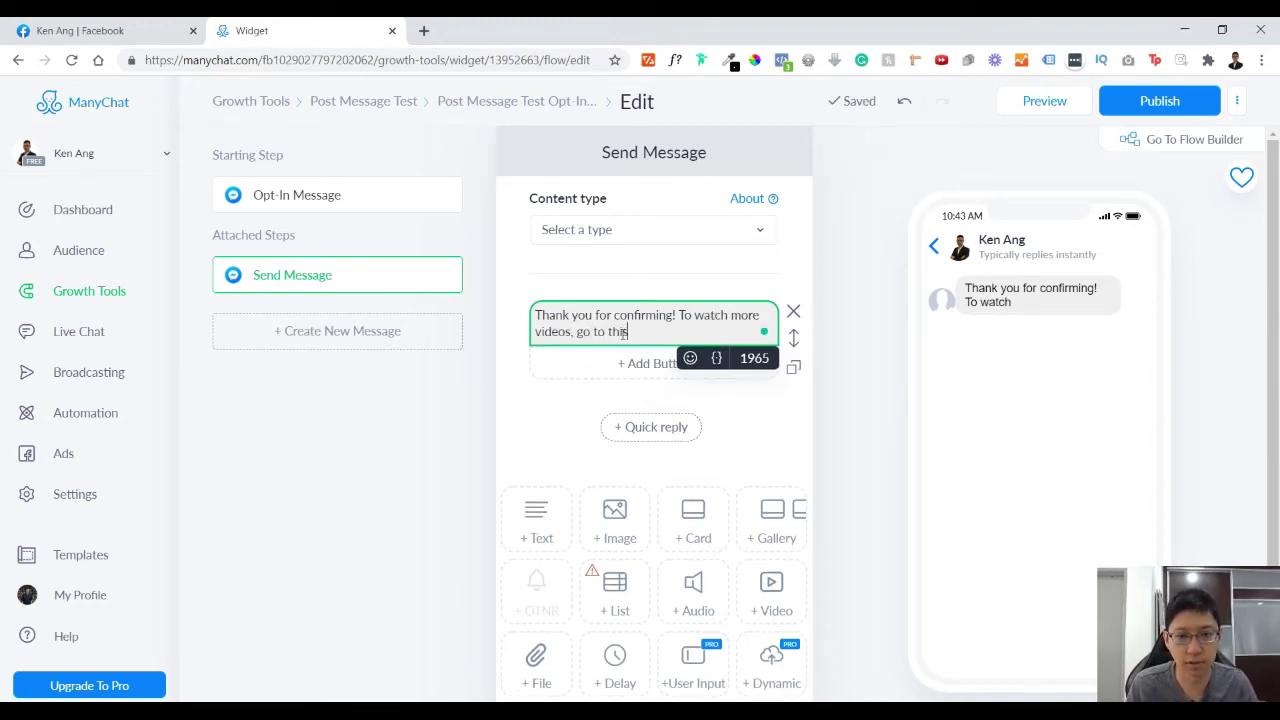
text( youtube channel: https://www.youtube.com/kenangwk)
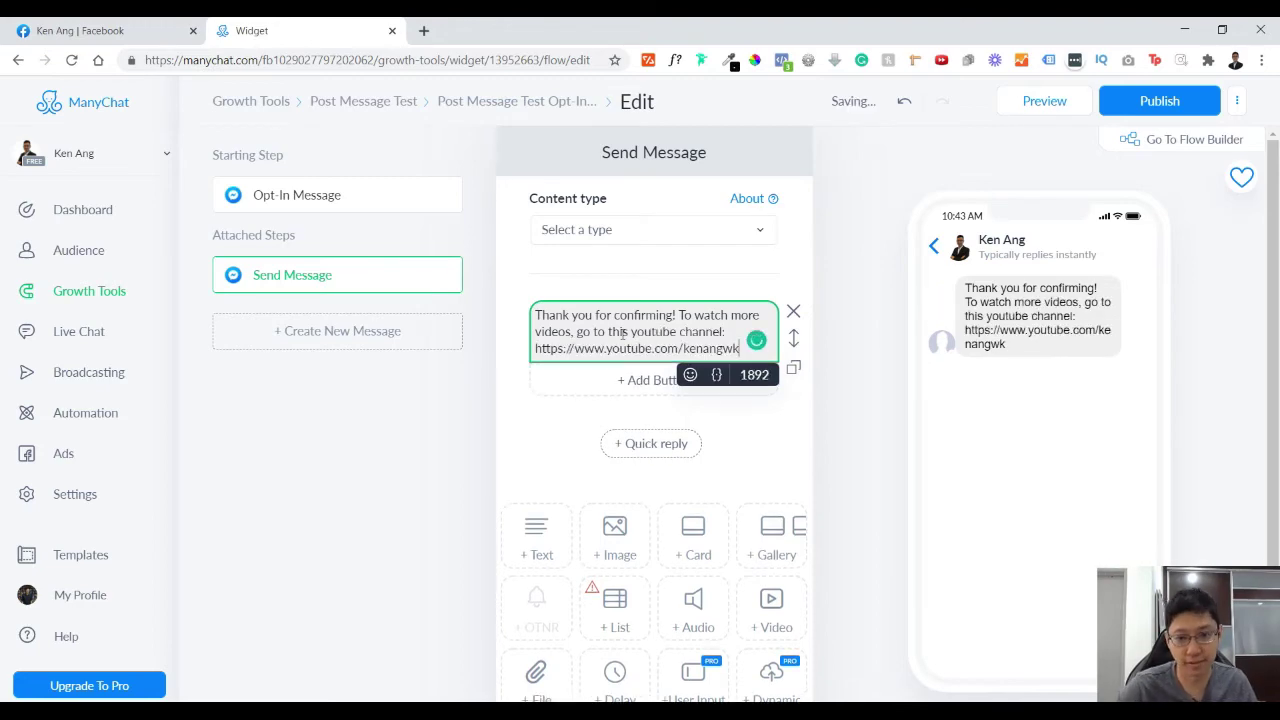
scroll(837, 351, down, 1)
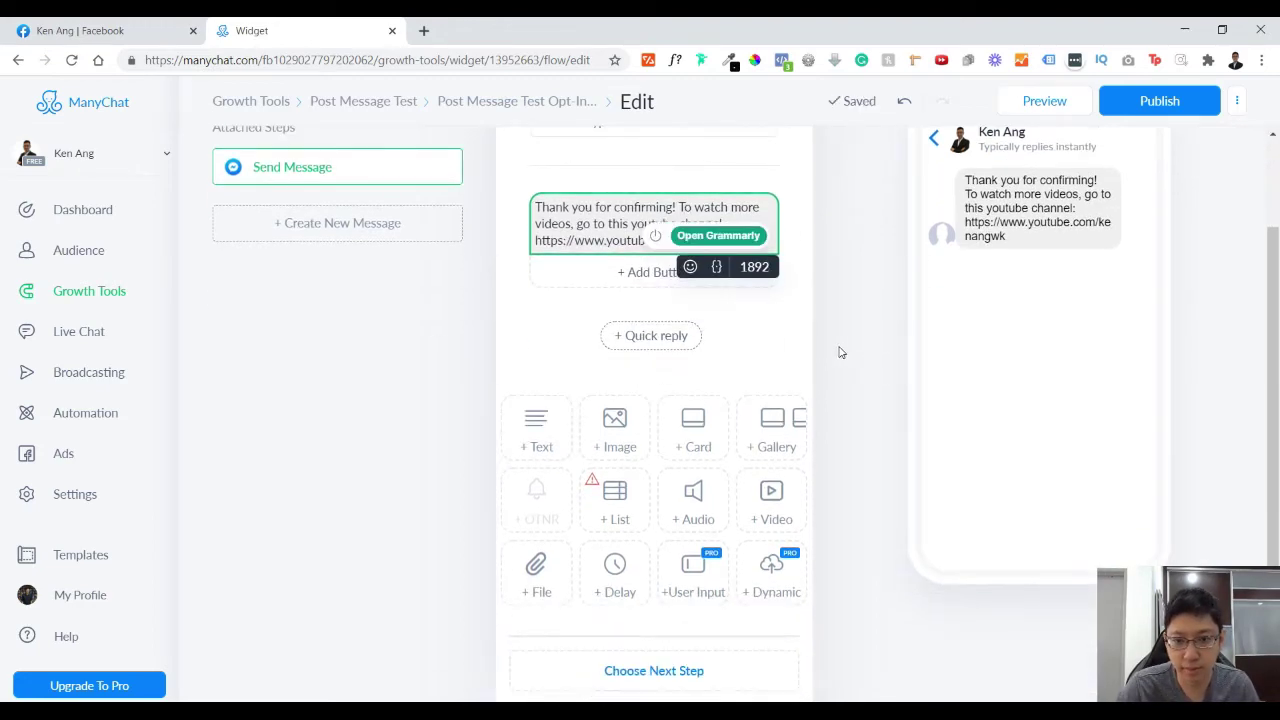
scroll(797, 420, up, 1)
- Publish the updated opt-in flow and review the opt-in message step
click(1137, 100)
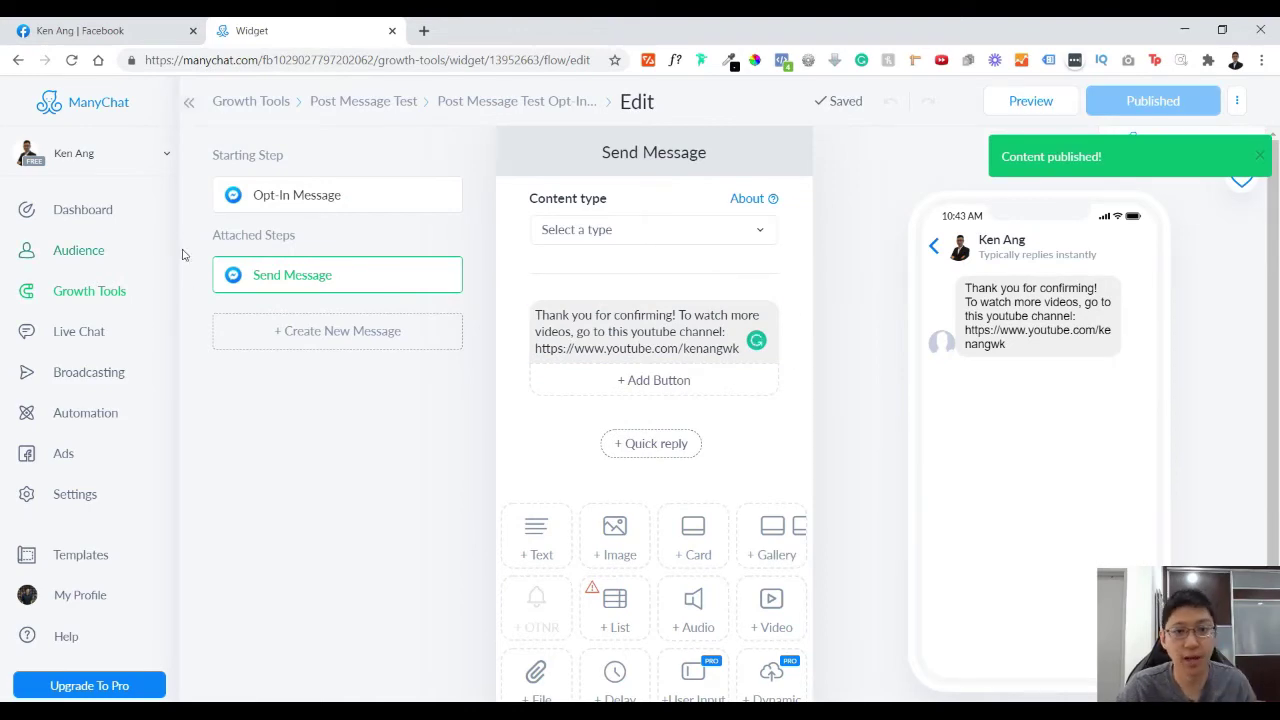
click(336, 195)
scroll(772, 430, down, 2)
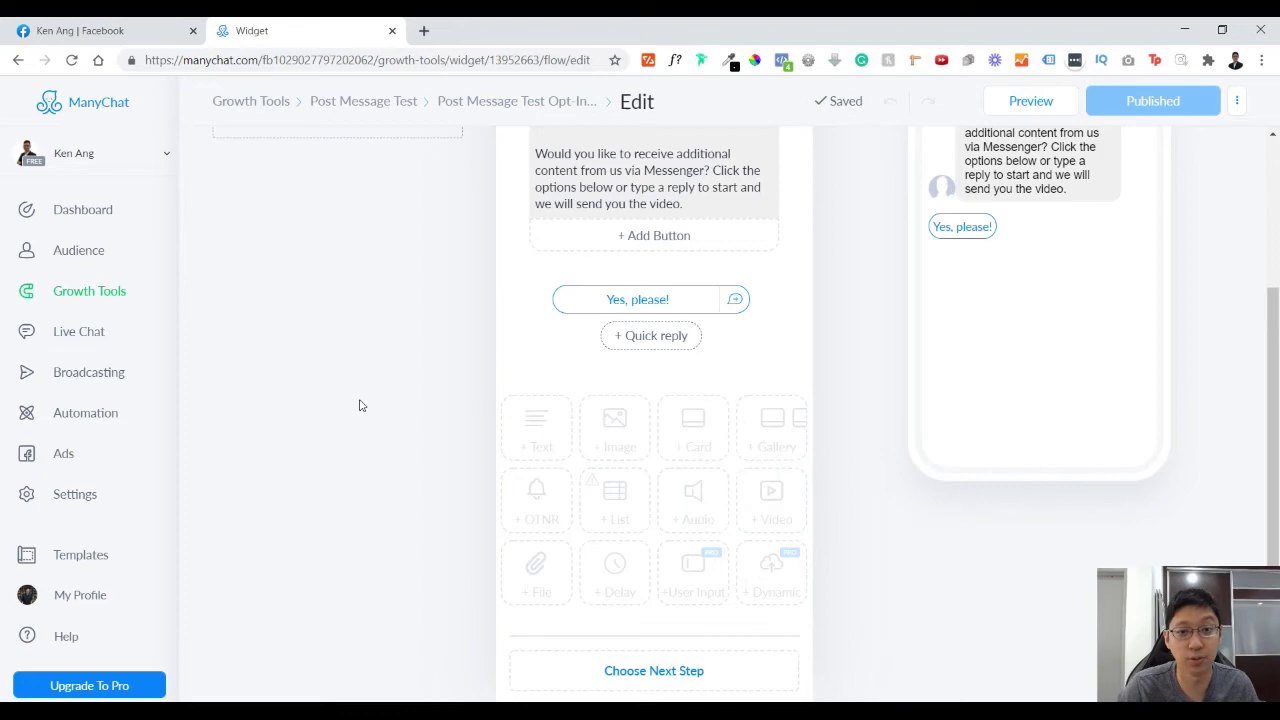
scroll(361, 405, up, 2)
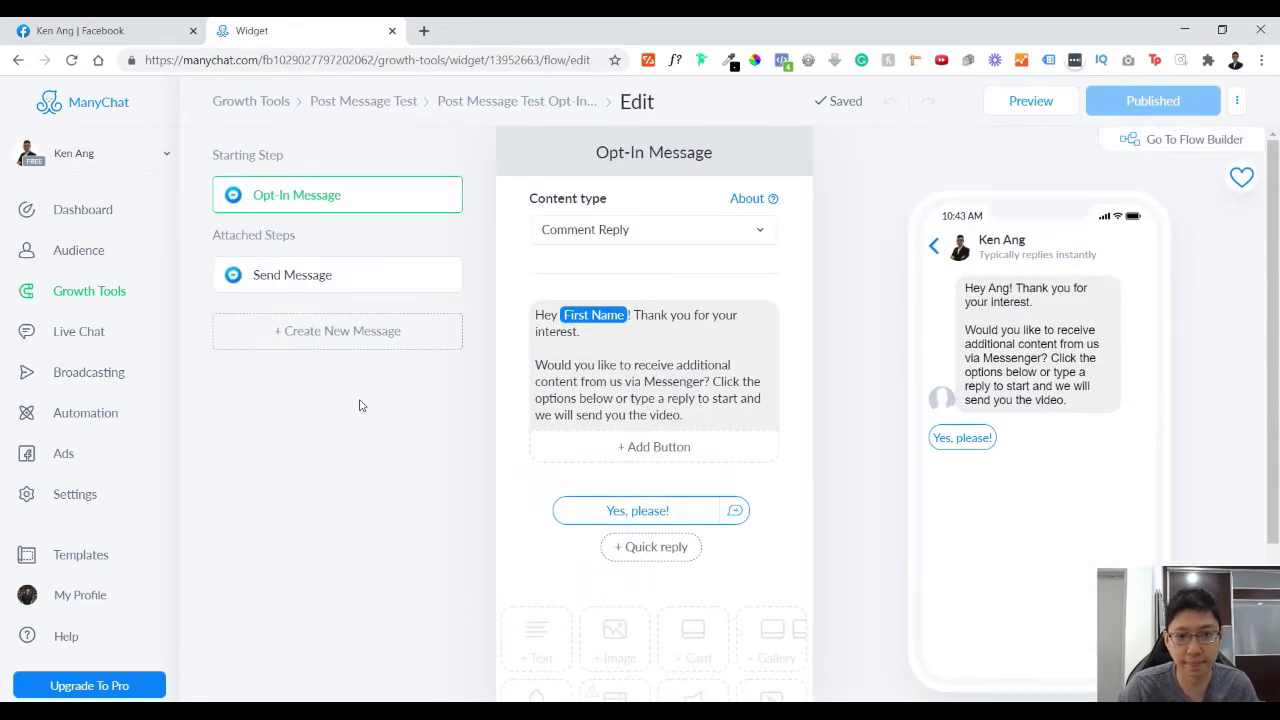
- Switch the Post Message Test growth tool from Draft to Active
click(363, 101)
click(371, 97)
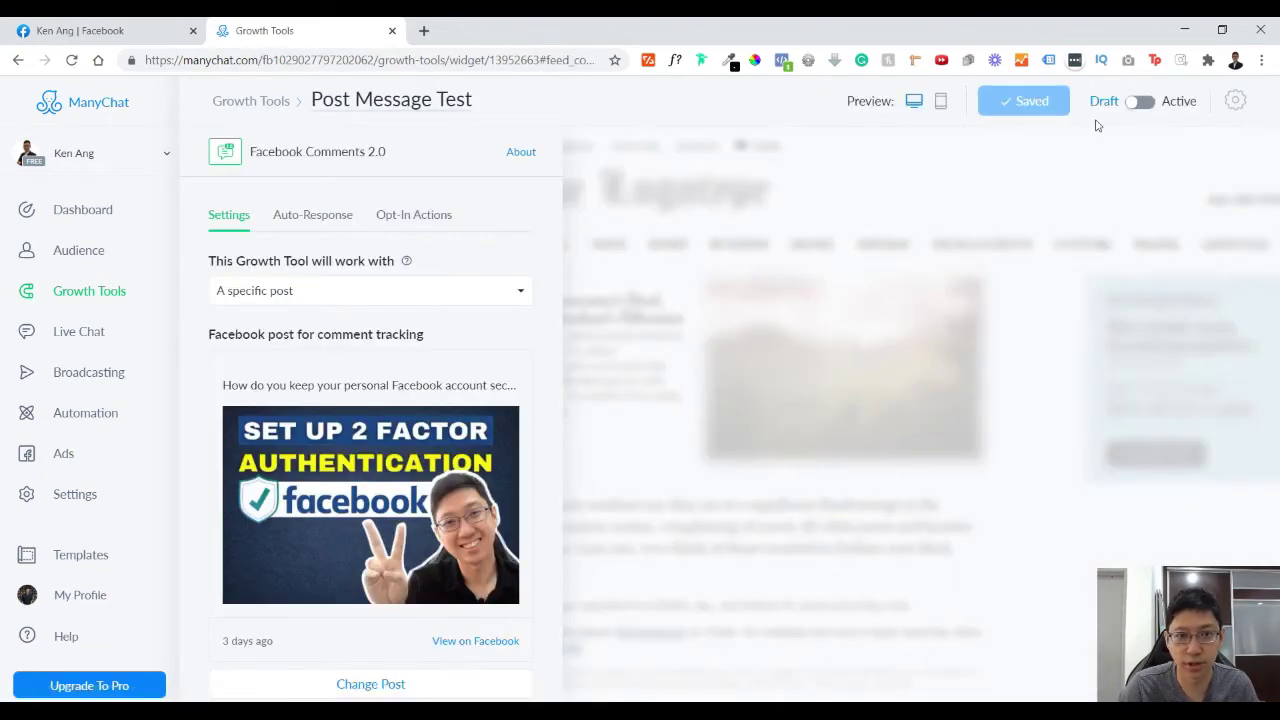
click(1140, 101)
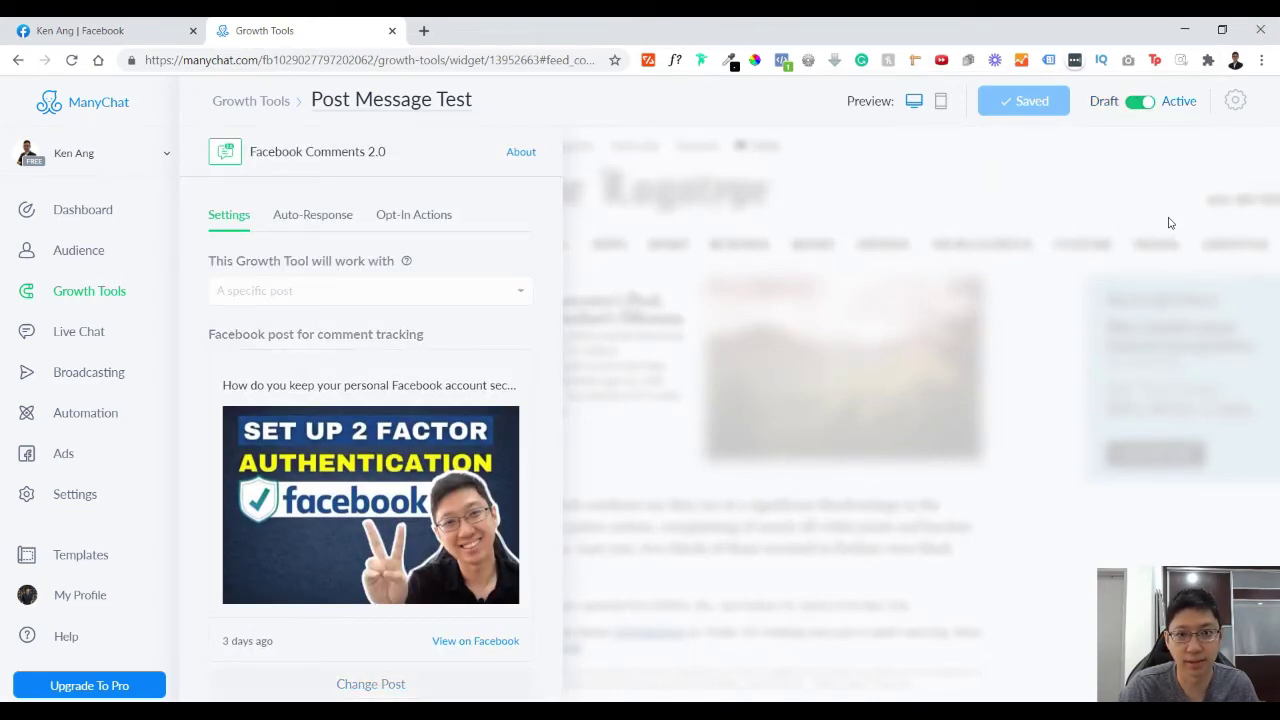
click(246, 100)
click(460, 279)
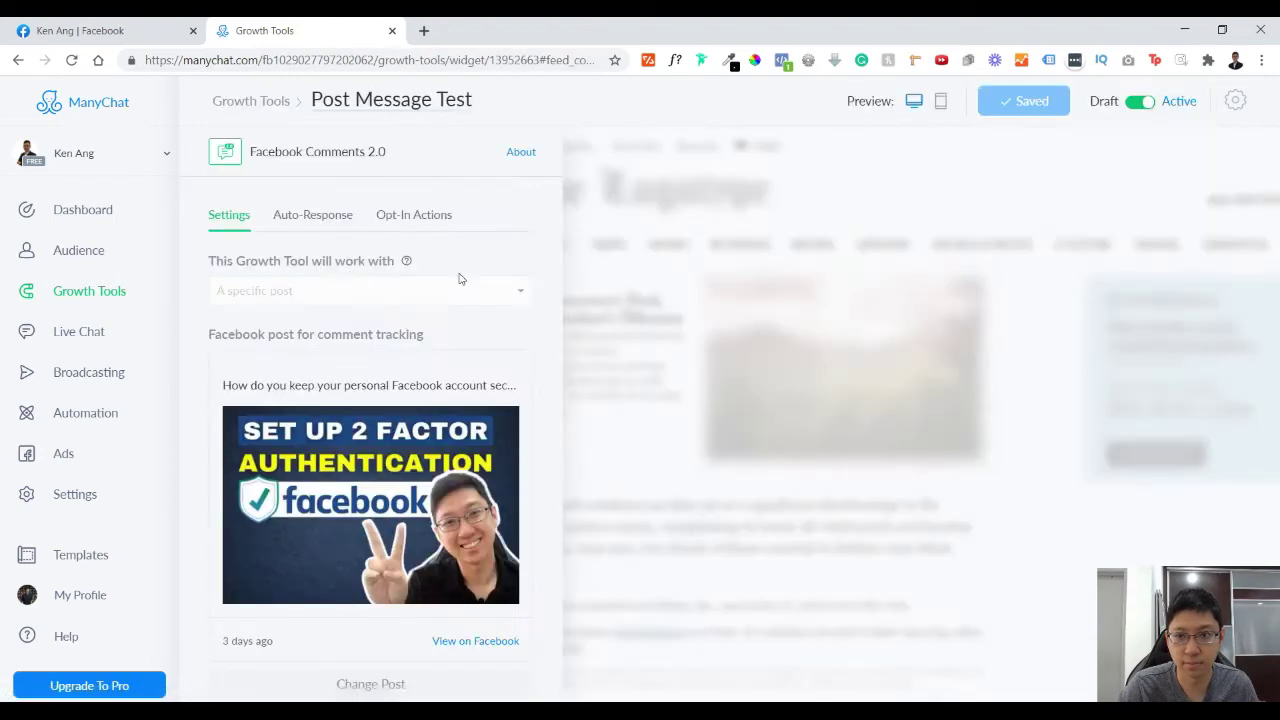
- As a visitor in the incognito window, comment 'pm' on the 2FA video post
key(alt+Tab)
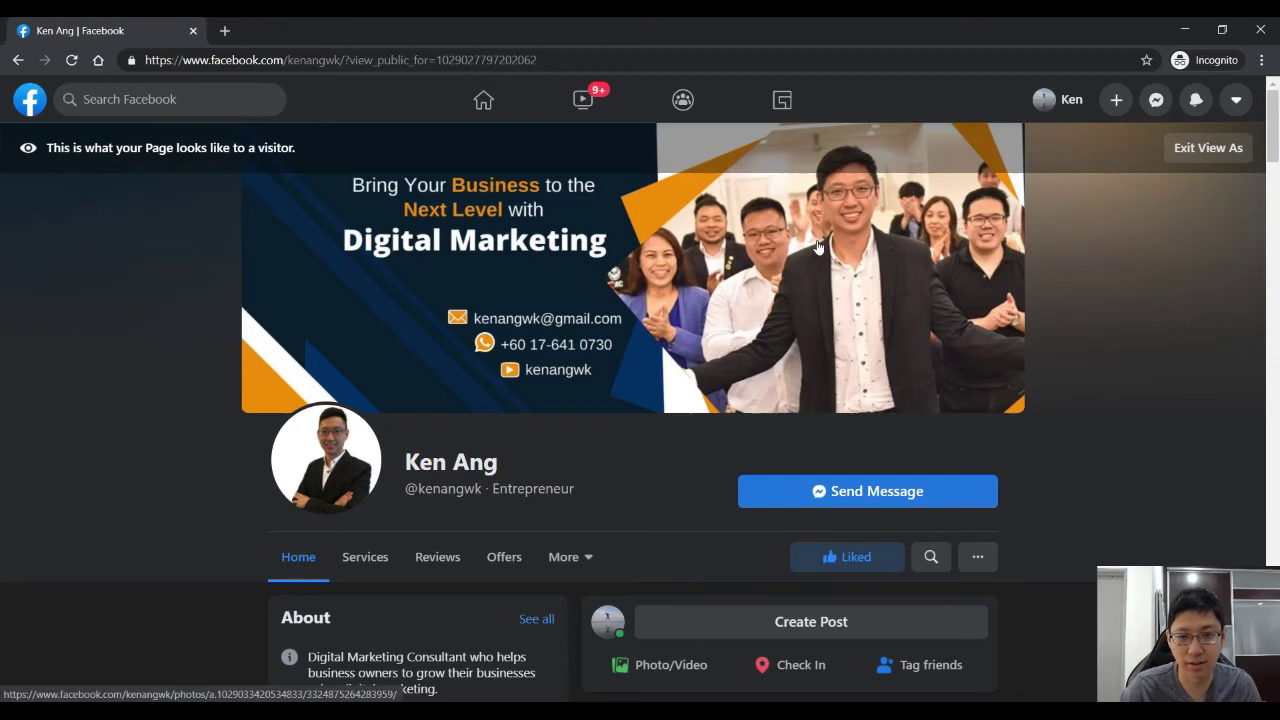
scroll(1164, 387, down, 9)
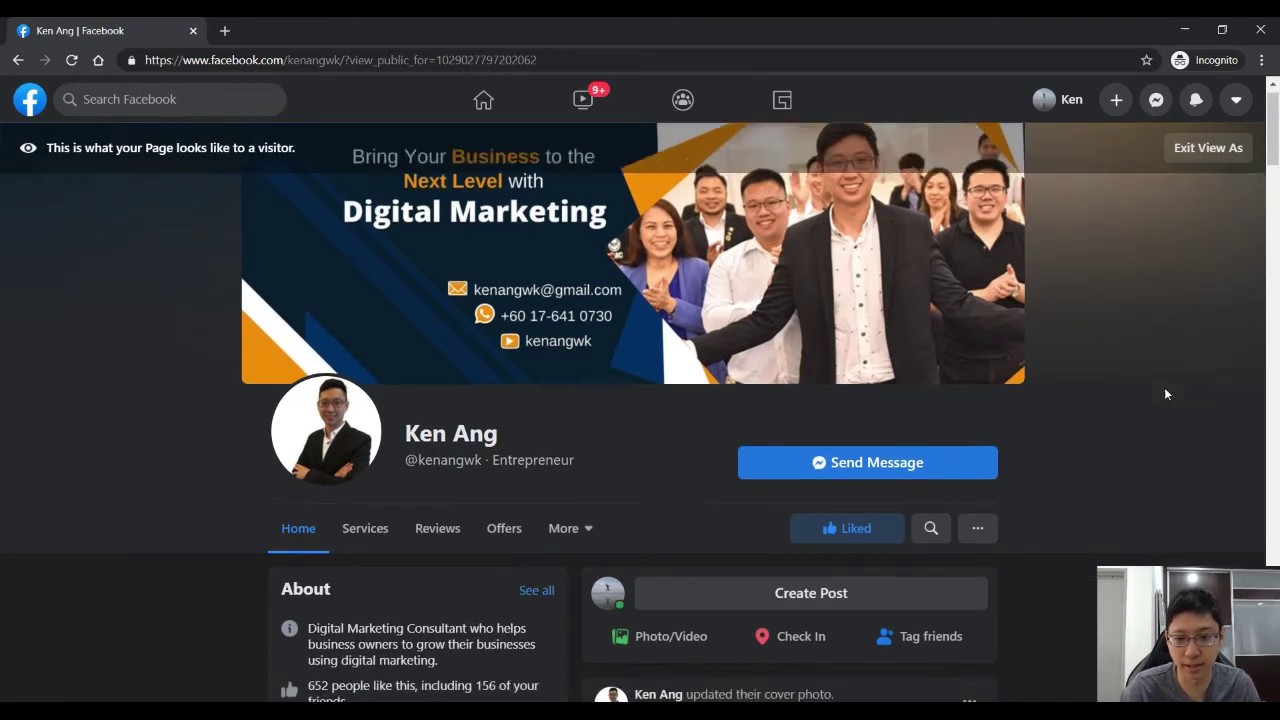
scroll(1158, 371, down, 1)
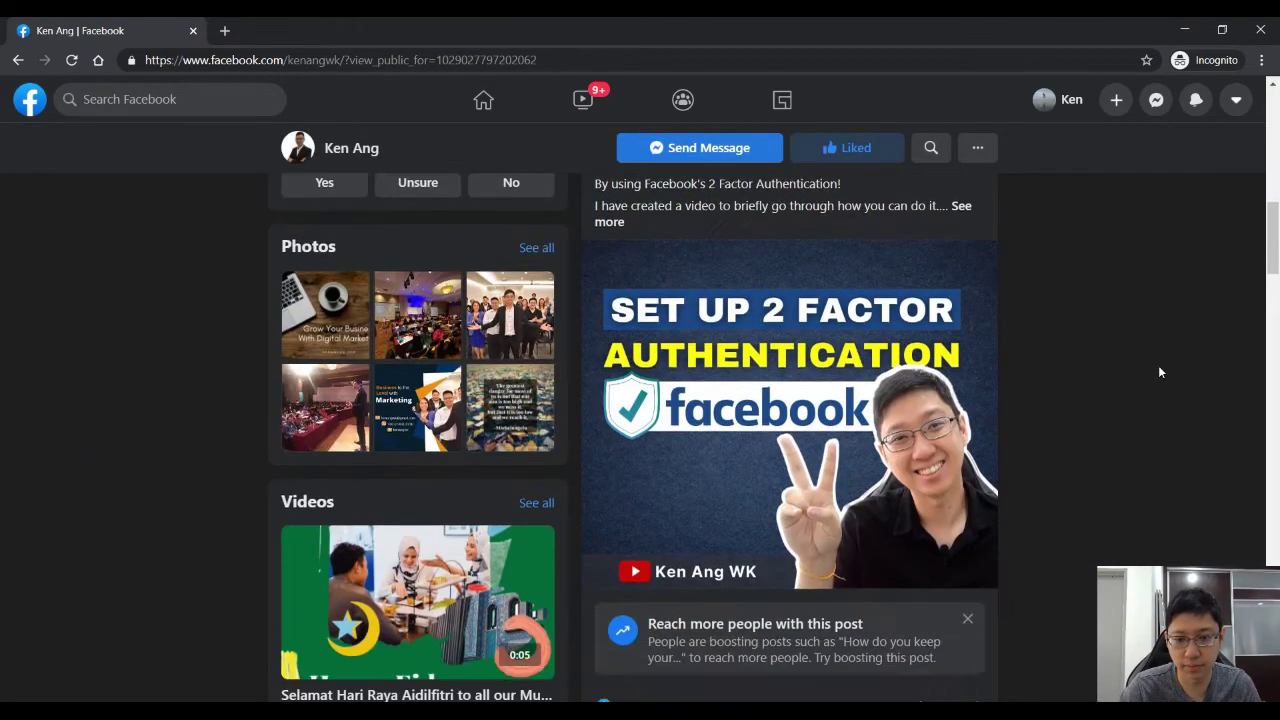
scroll(978, 500, down, 2)
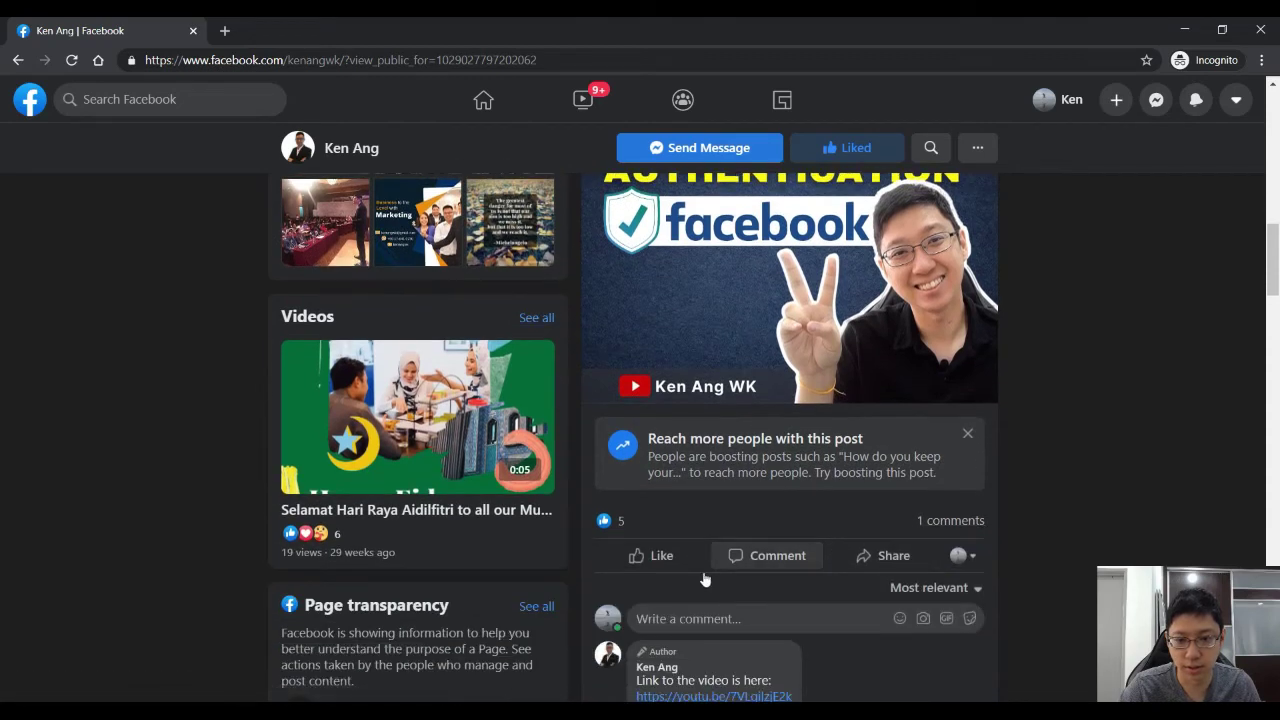
text(pm)
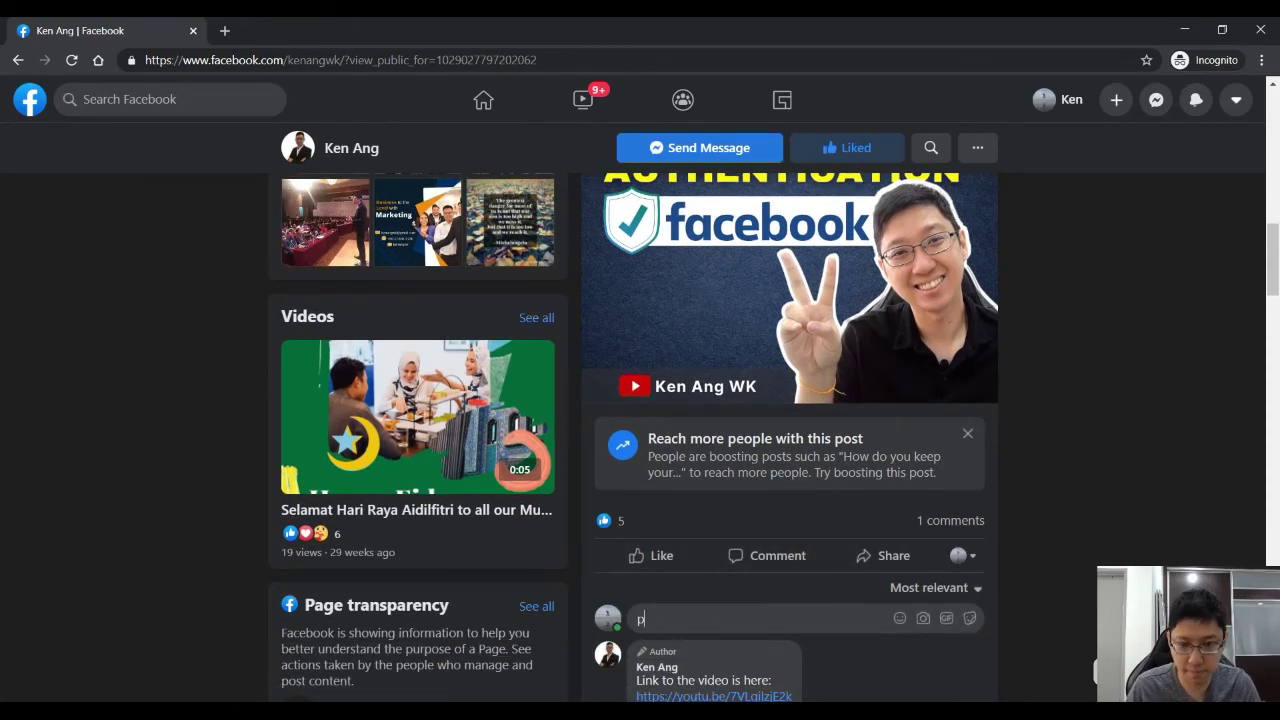
key(Return)
scroll(1078, 346, down, 2)
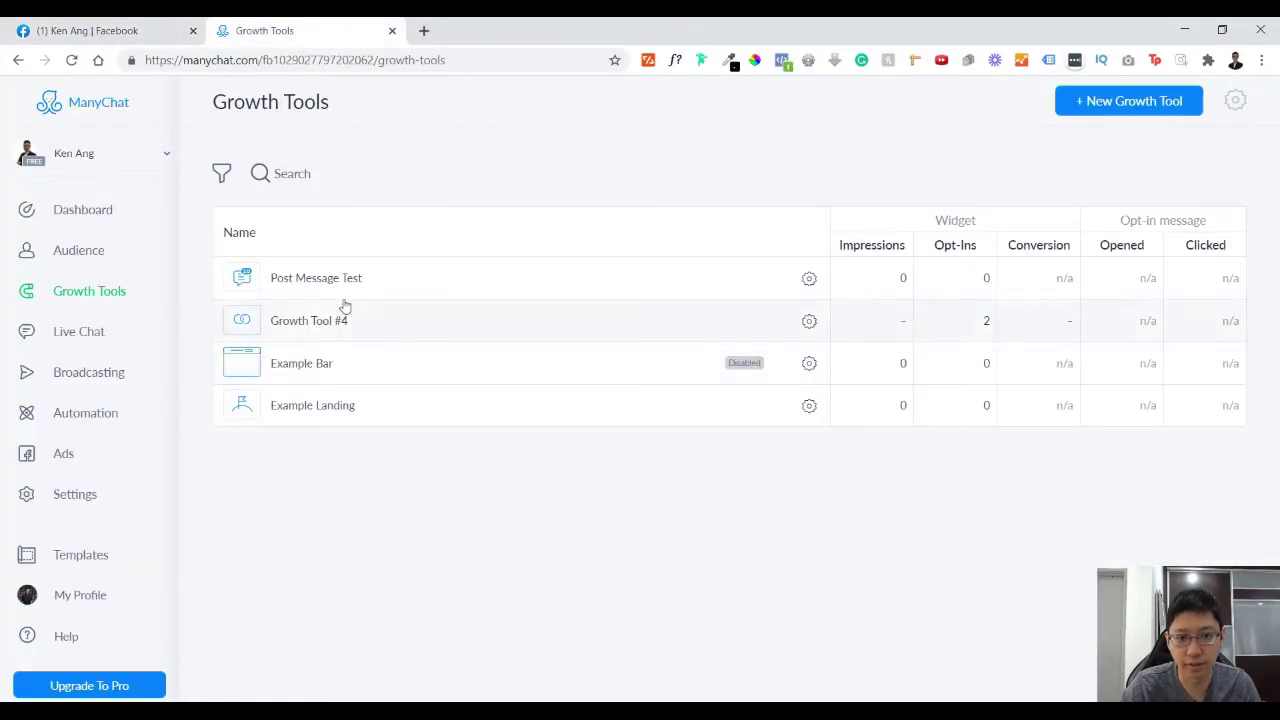
- Review the Post Message Test comment reply and opt-in message tabs
click(352, 284)
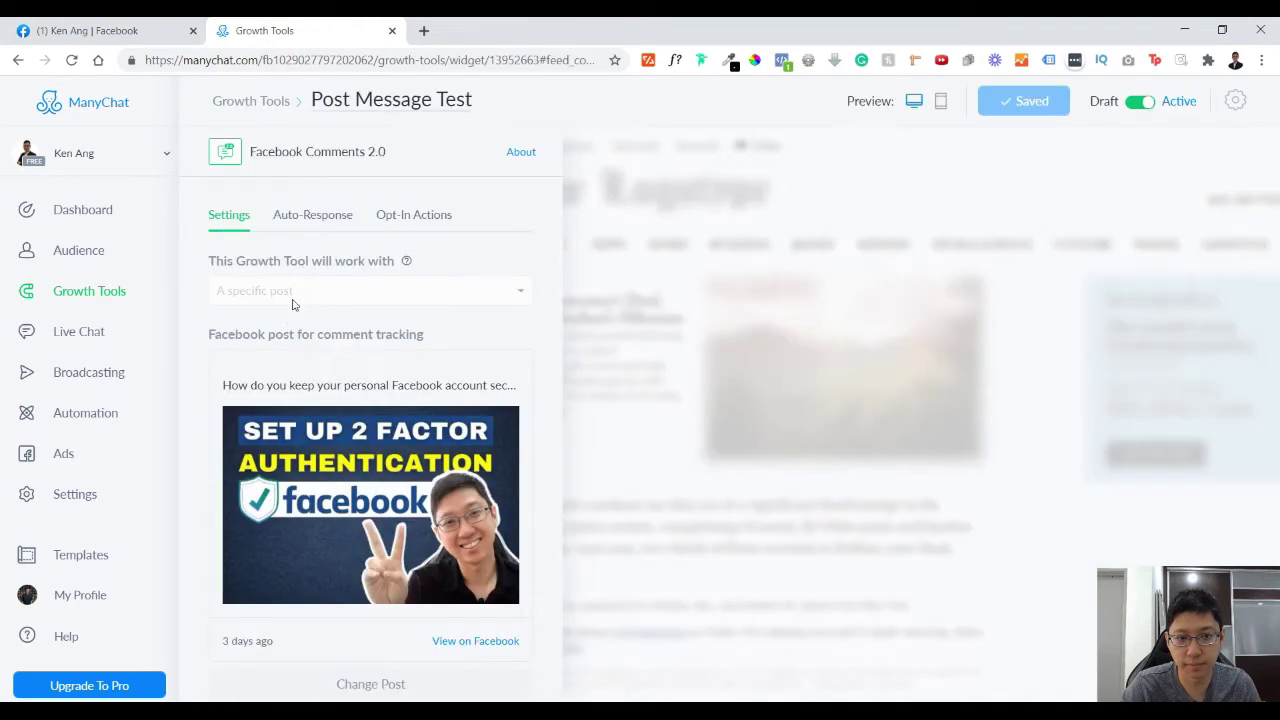
click(346, 213)
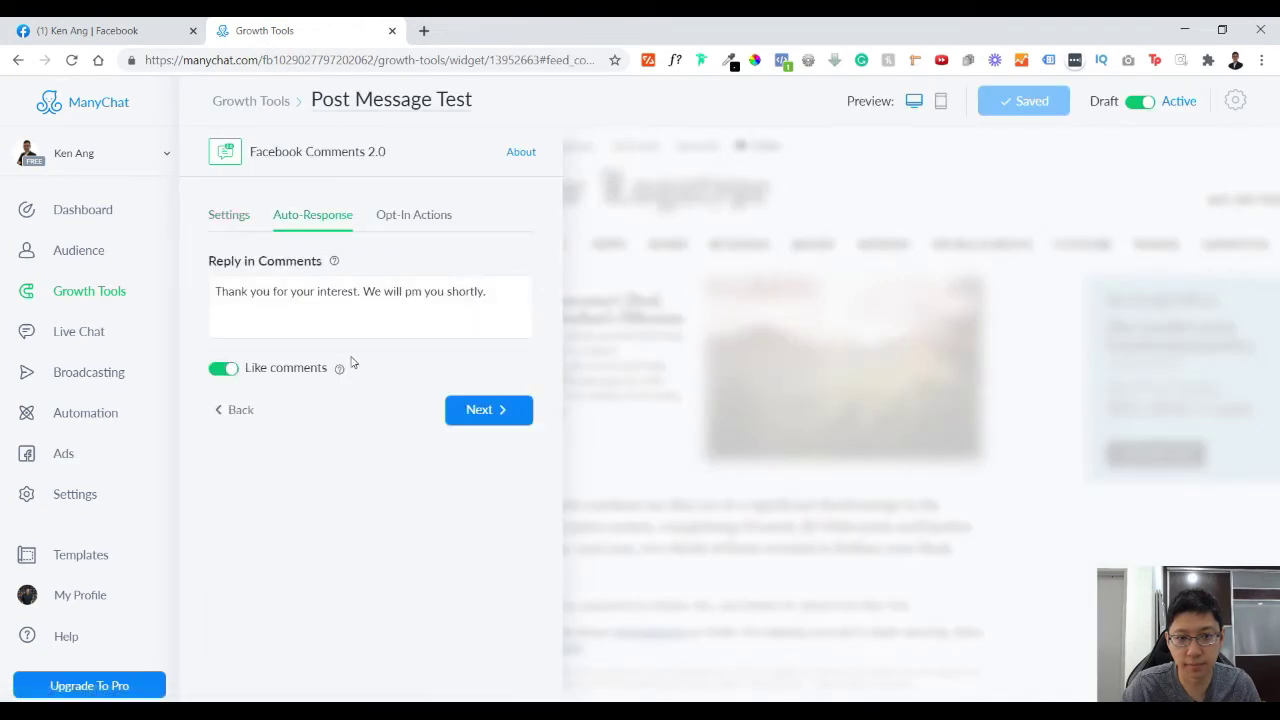
click(408, 215)
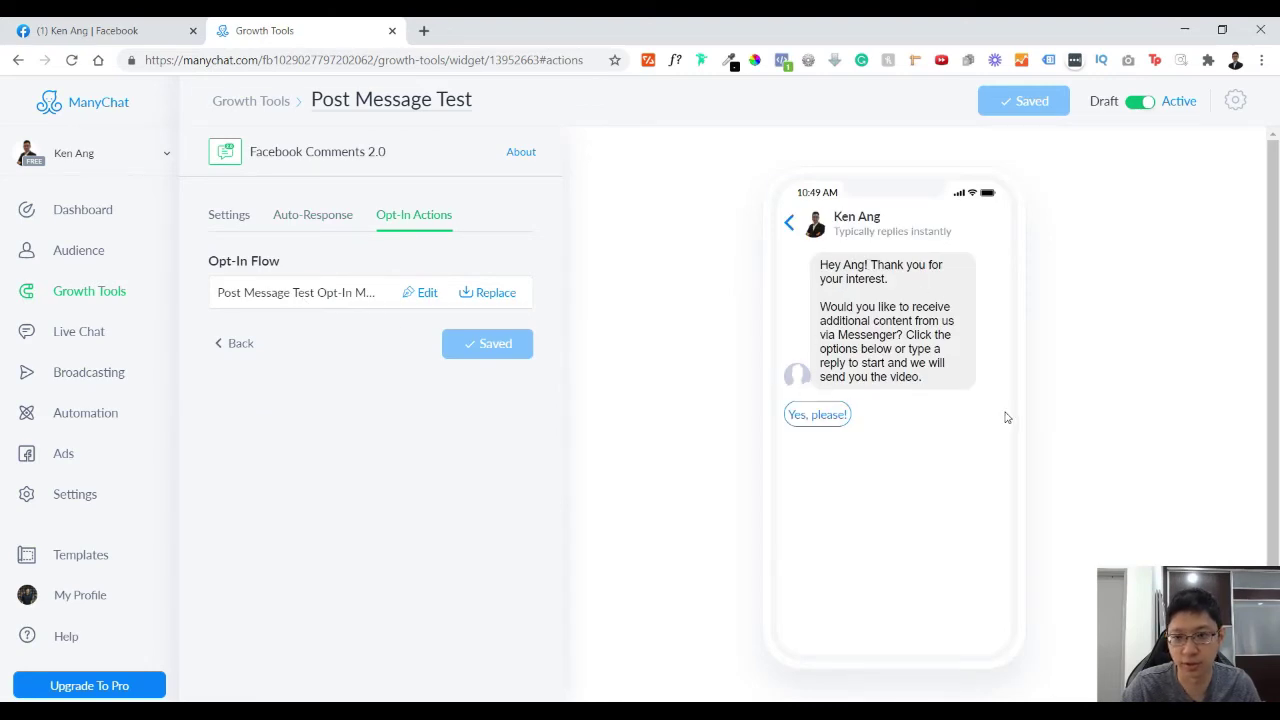
- Accept the 'Yes, please!' opt-in in the Messenger chat and highlight the page's reply
key(alt+Tab)
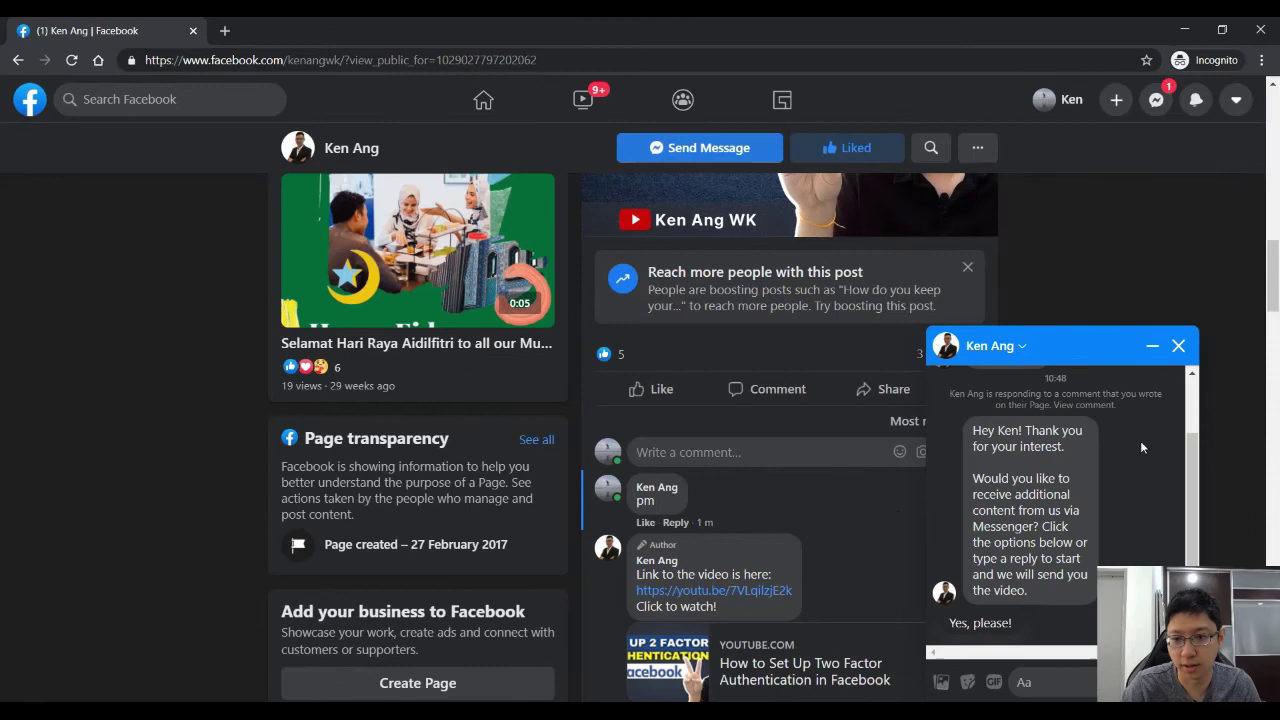
click(1008, 624)
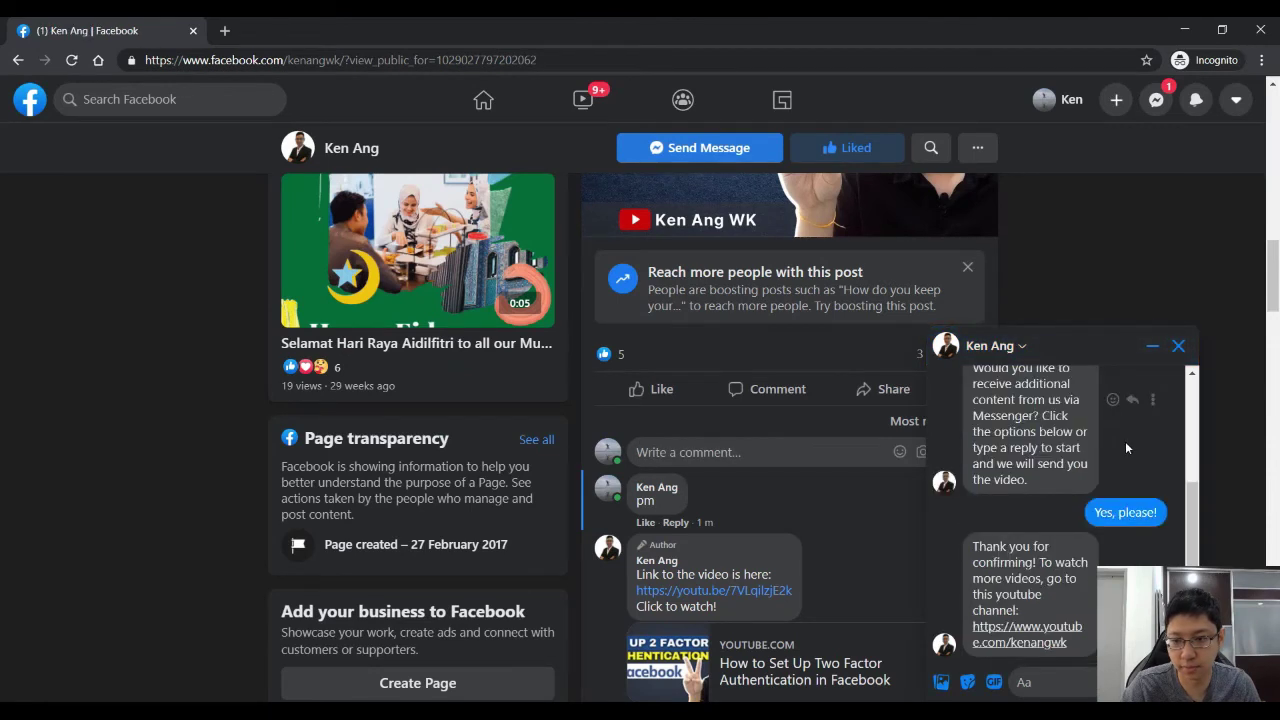
drag(973, 545, 1076, 605)
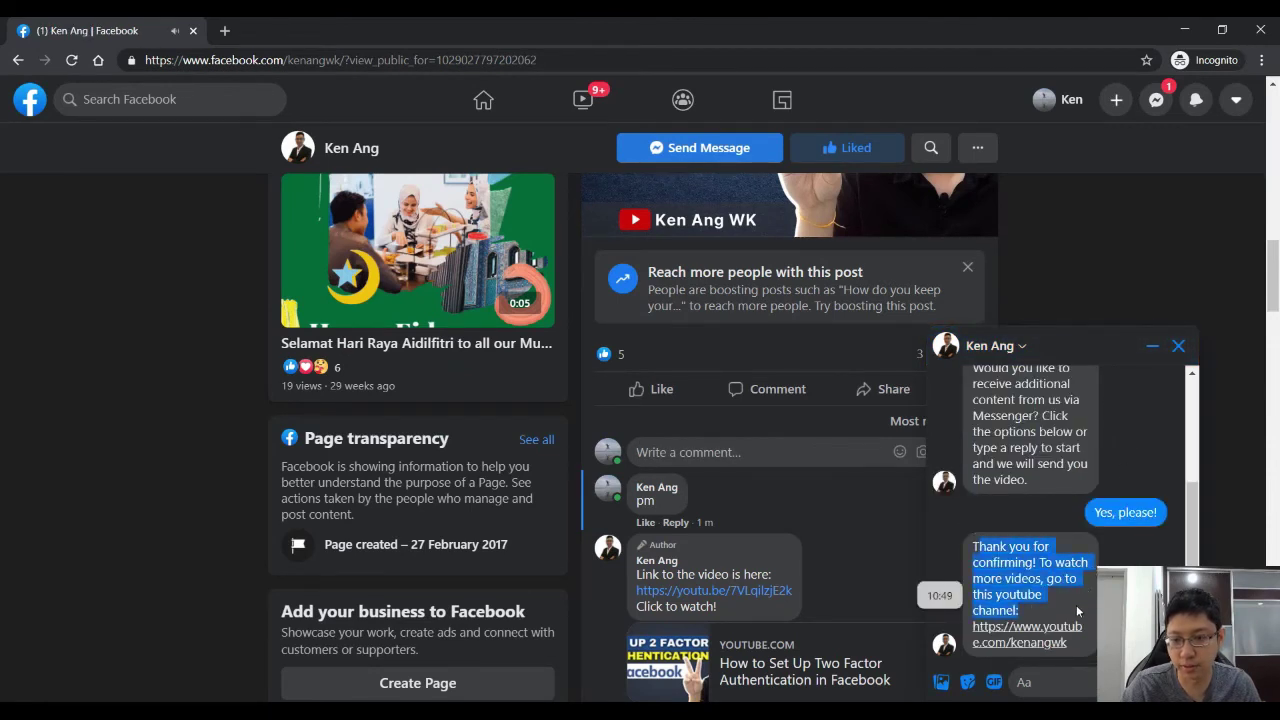
click(1054, 566)
- Open the YouTube channel link from the reply and pause the channel's intro video
click(1036, 634)
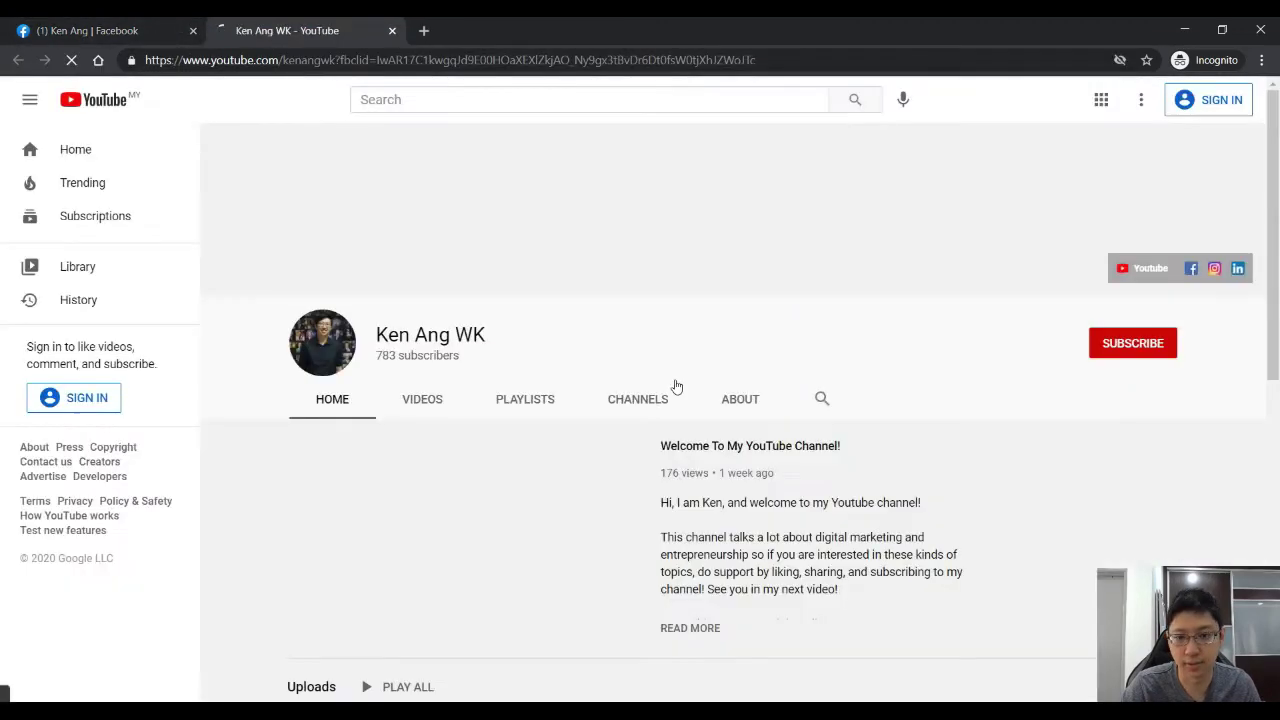
scroll(723, 366, down, 2)
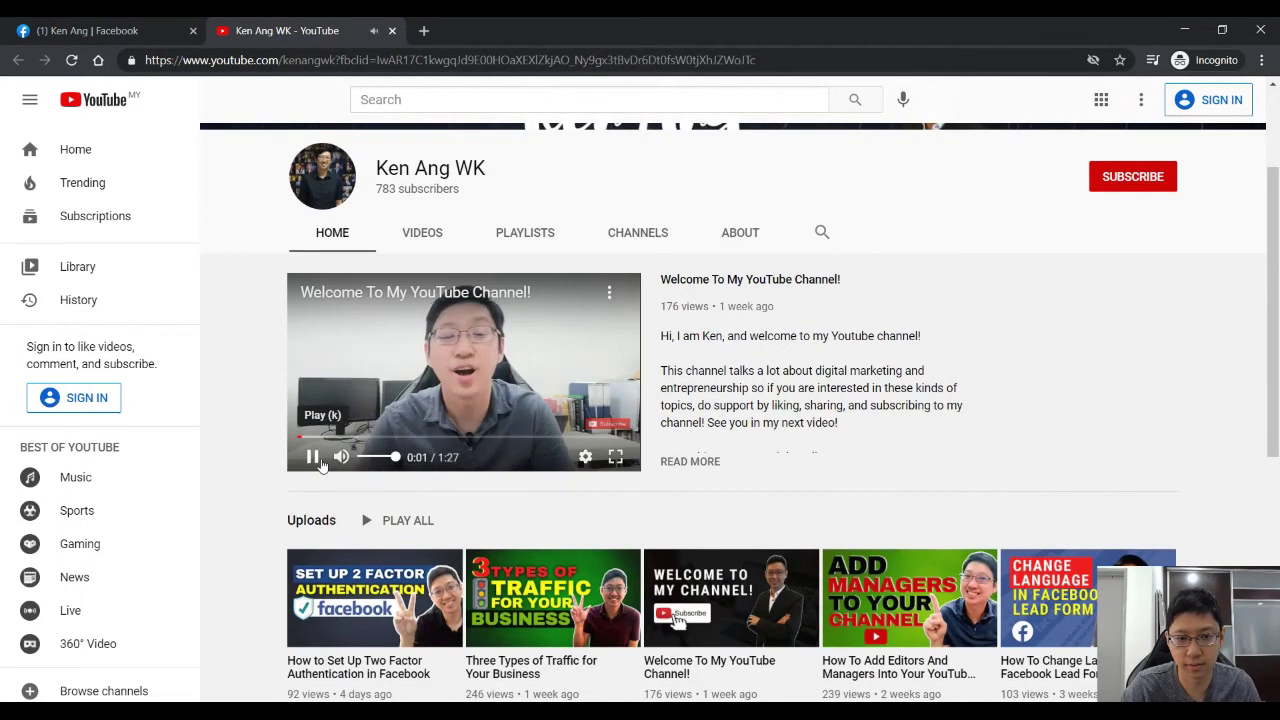
click(311, 457)
- On the Facebook post, expand the pm comment and highlight its 'Thank you for your interest' auto-reply
click(112, 22)
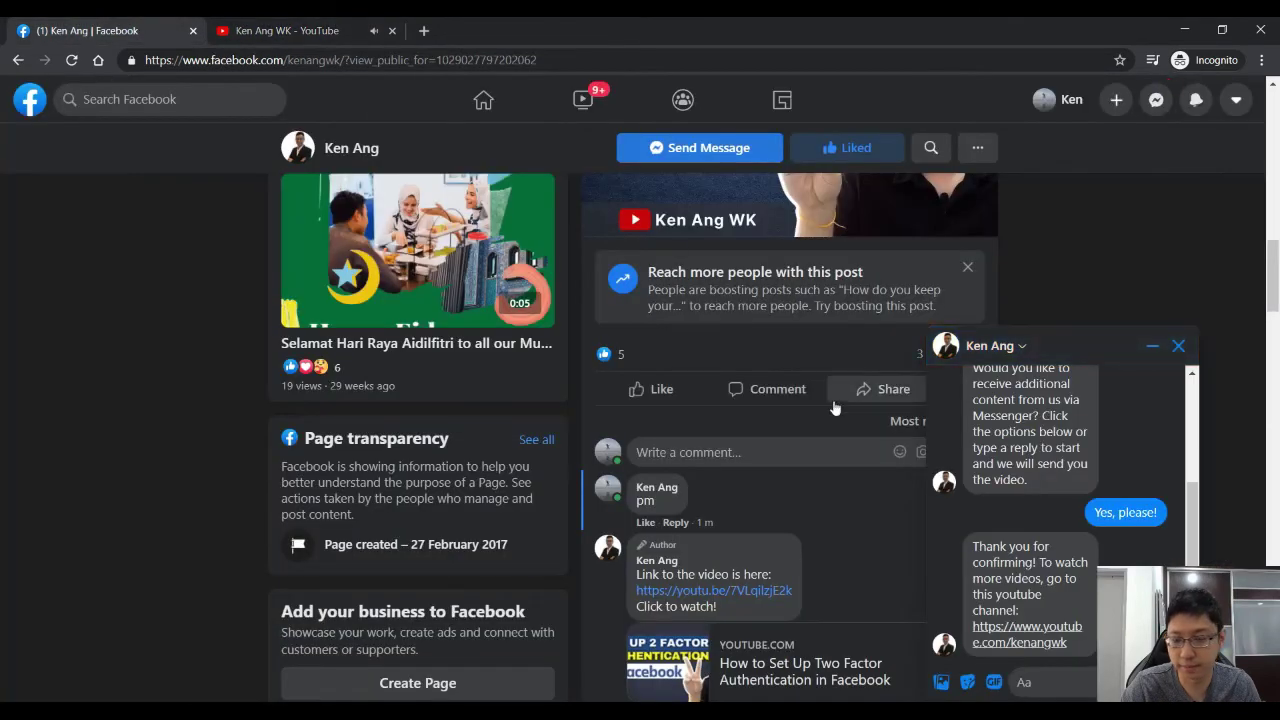
scroll(835, 400, down, 2)
scroll(838, 392, up, 1)
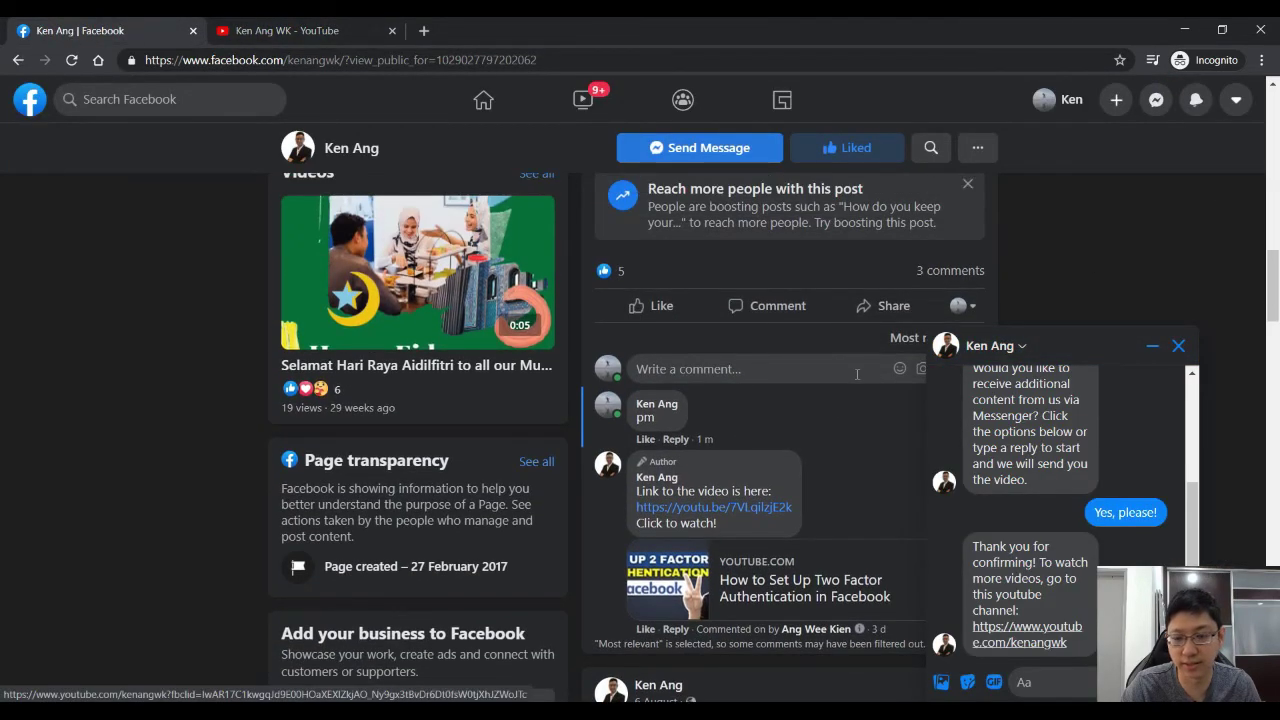
scroll(855, 371, up, 3)
scroll(850, 380, down, 1)
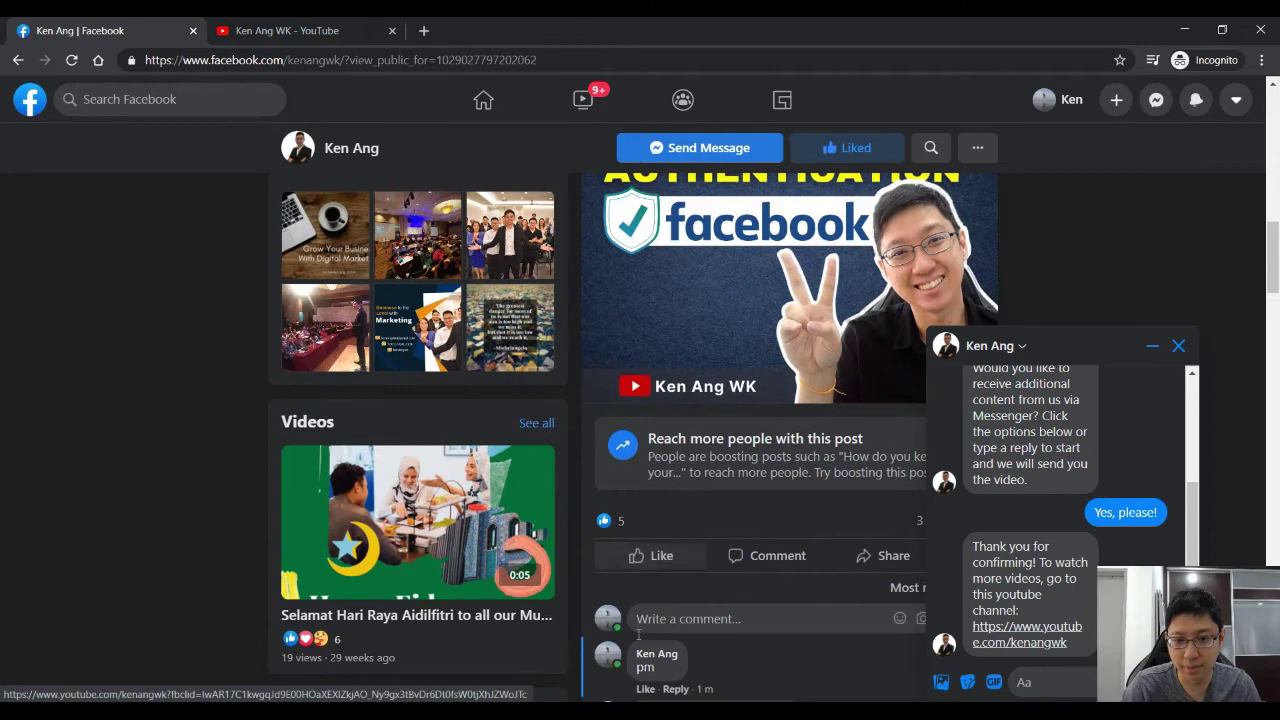
scroll(835, 397, down, 2)
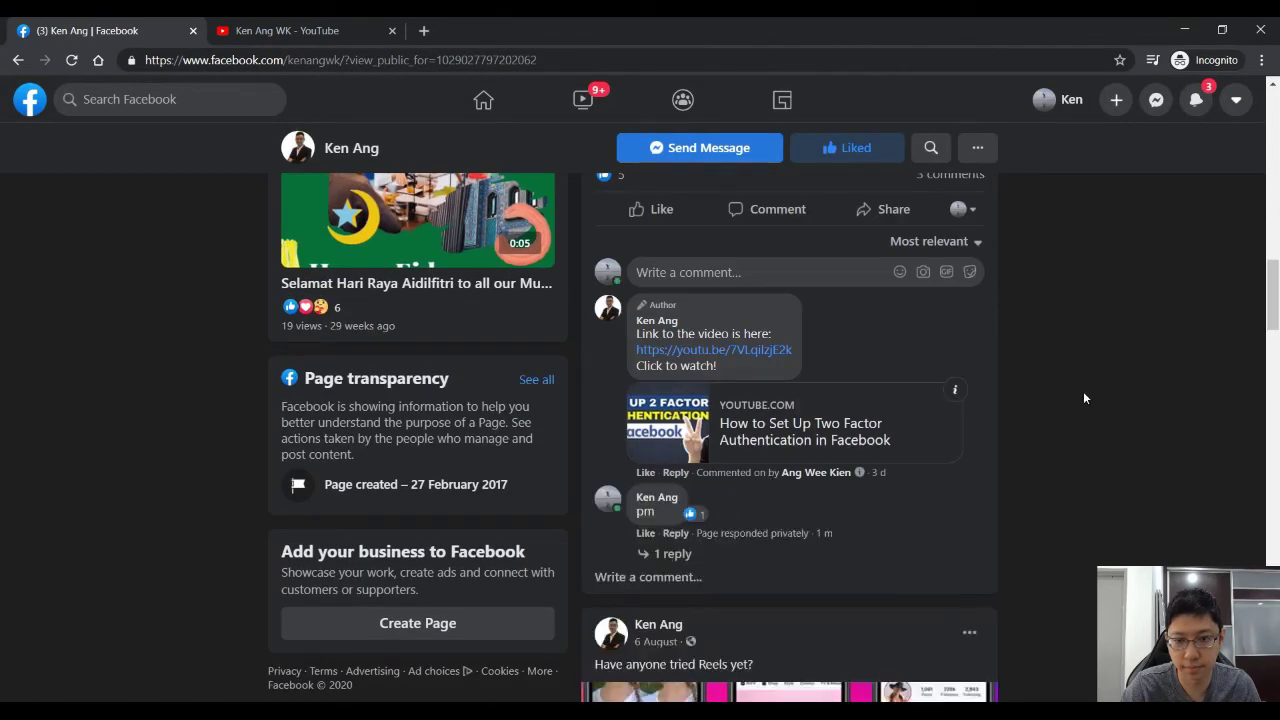
click(670, 556)
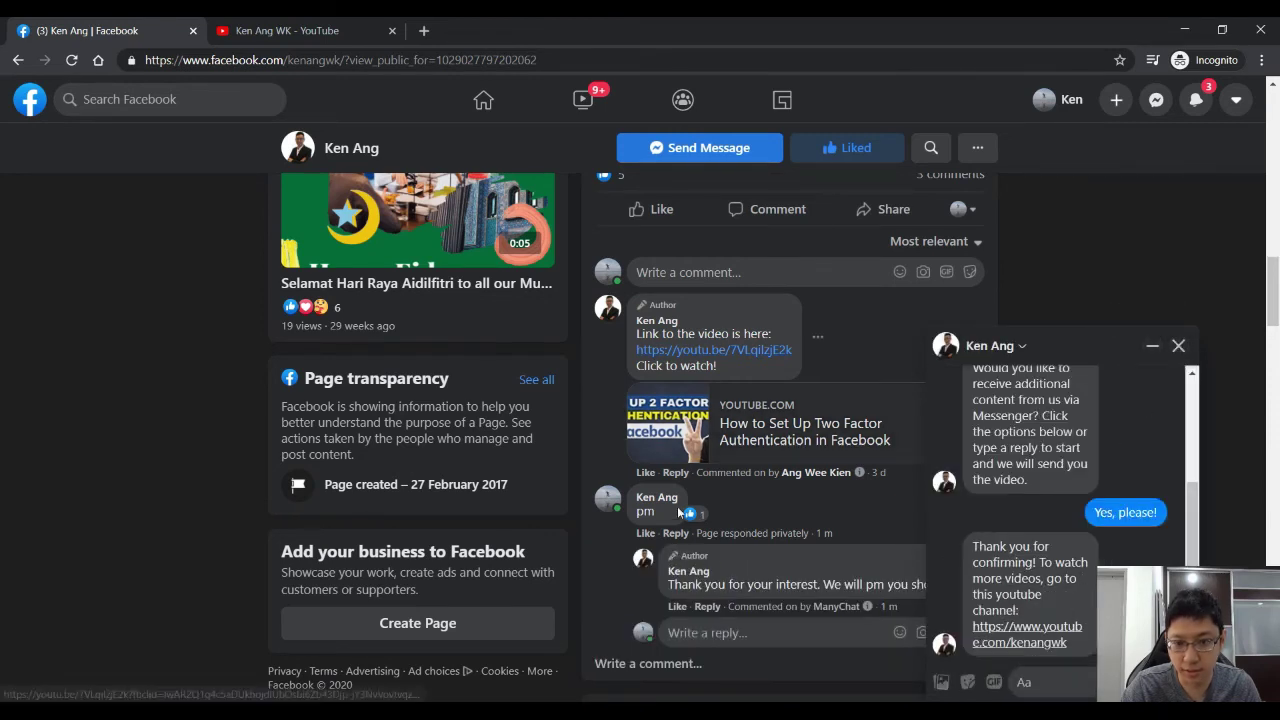
mouse_move(695, 525)
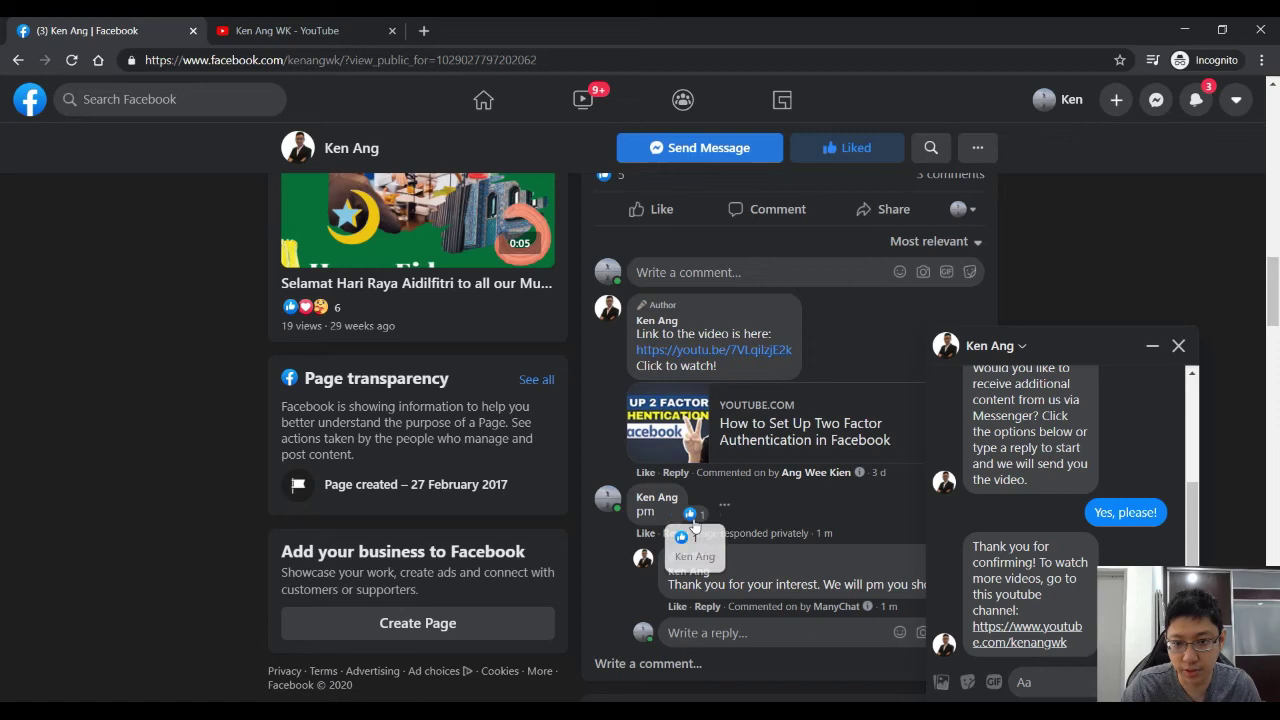
drag(661, 587, 852, 565)
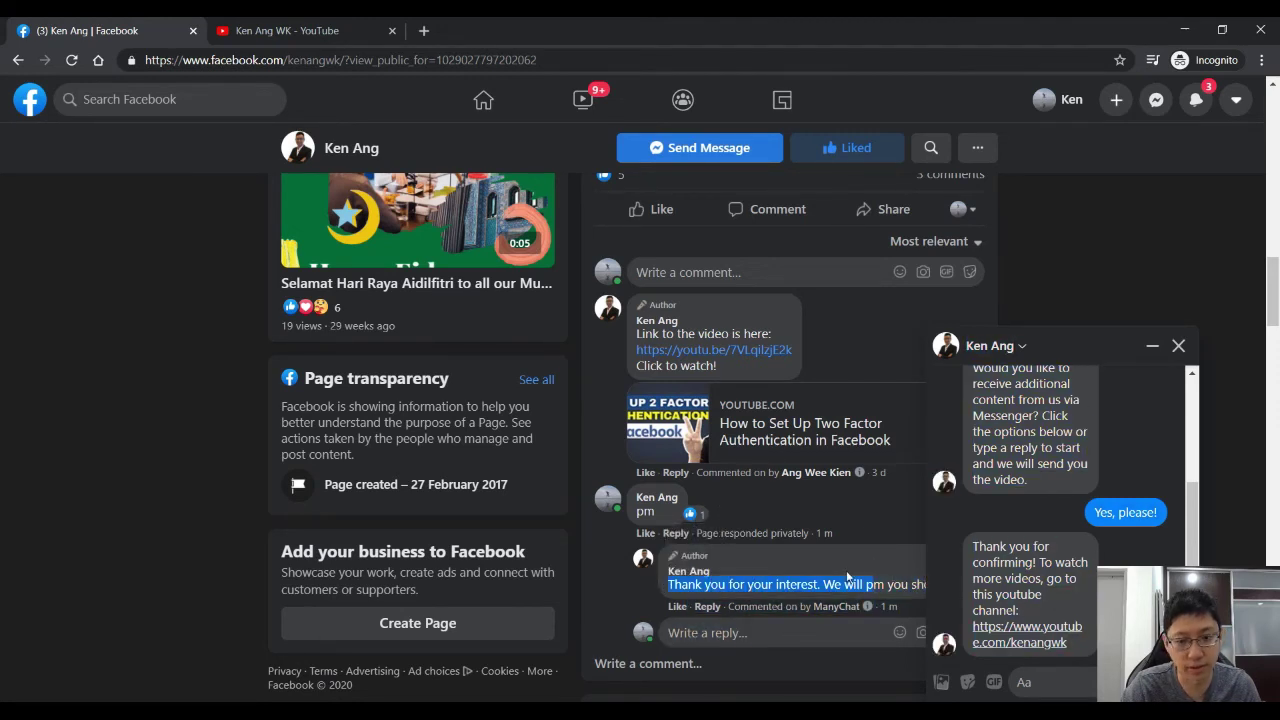
click(852, 565)
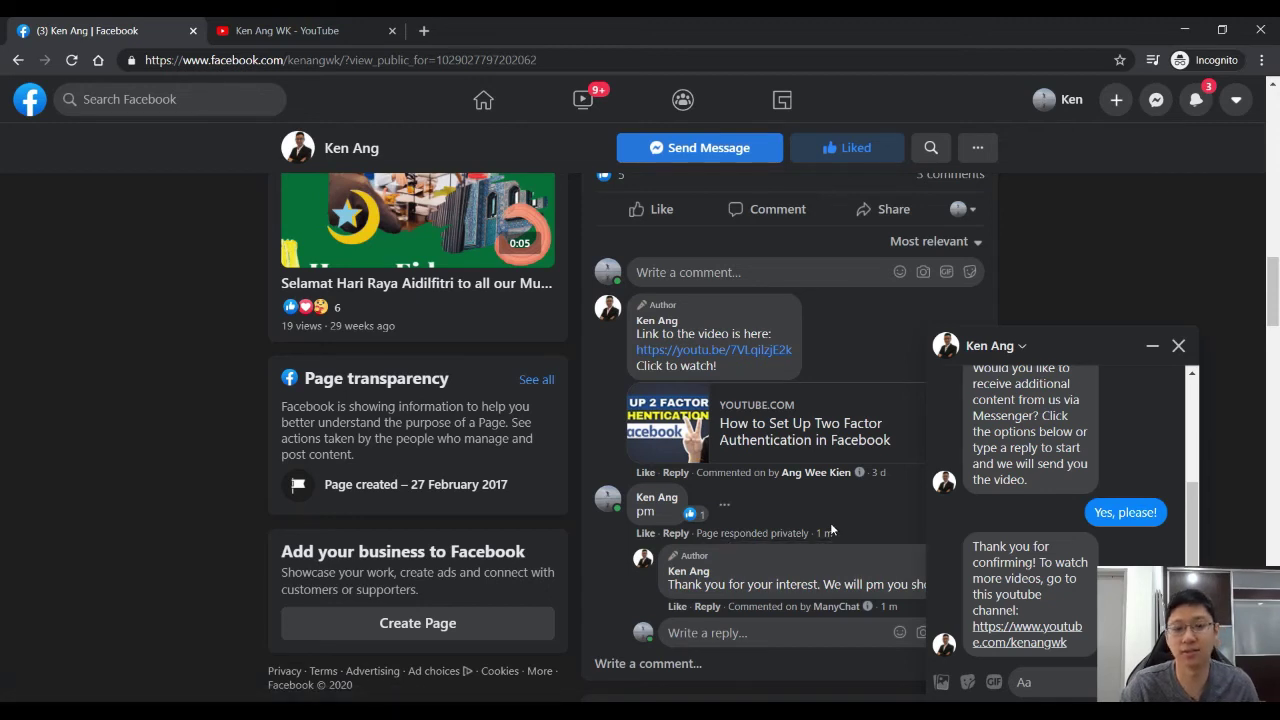